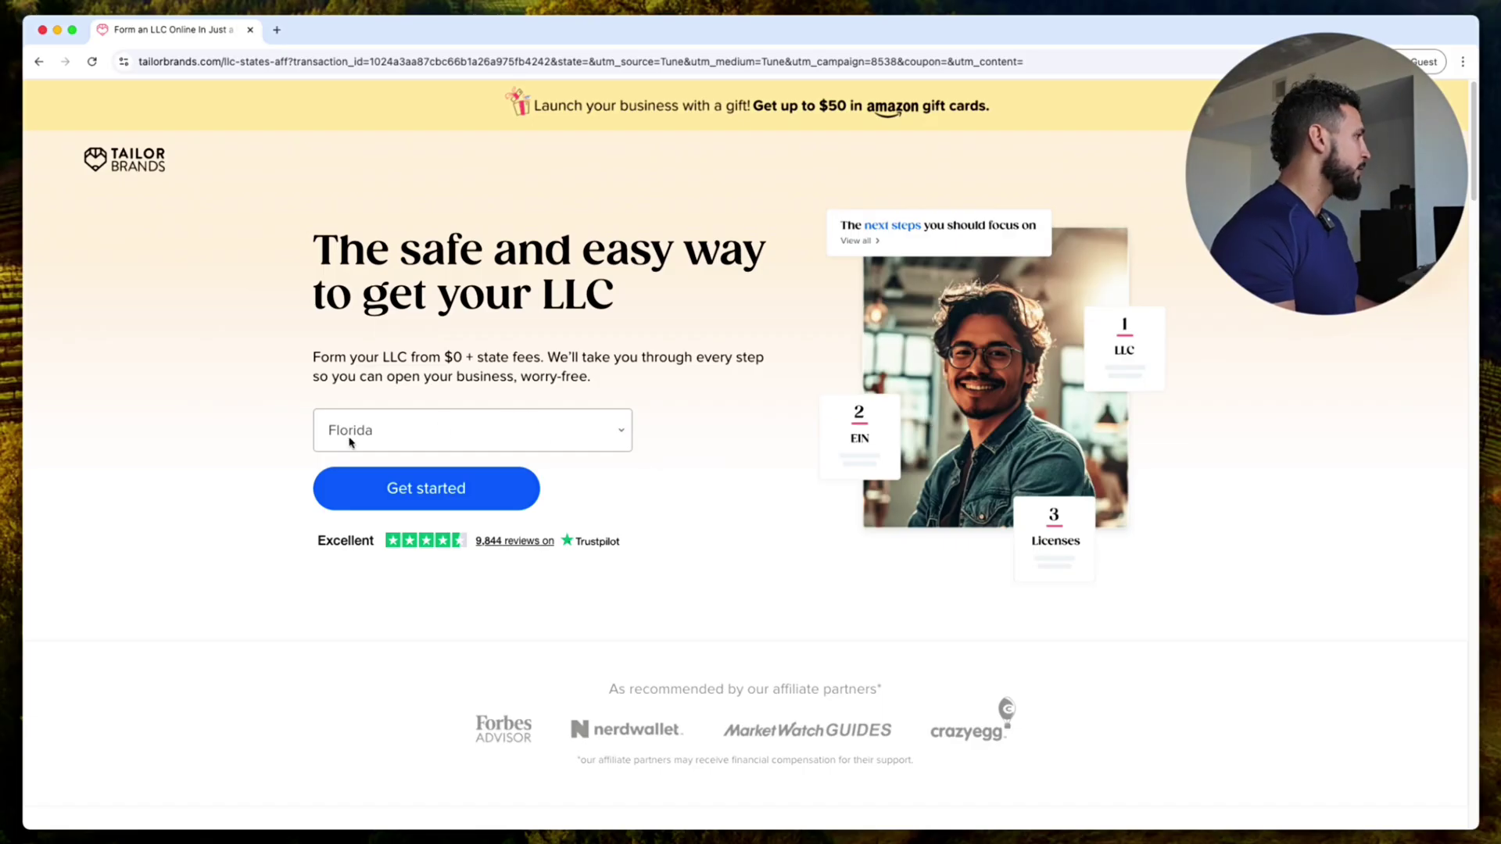
Step: Start the Florida LLC, get 'Midtown Powerseller' approved as the business name, and continue
left_click(478, 486)
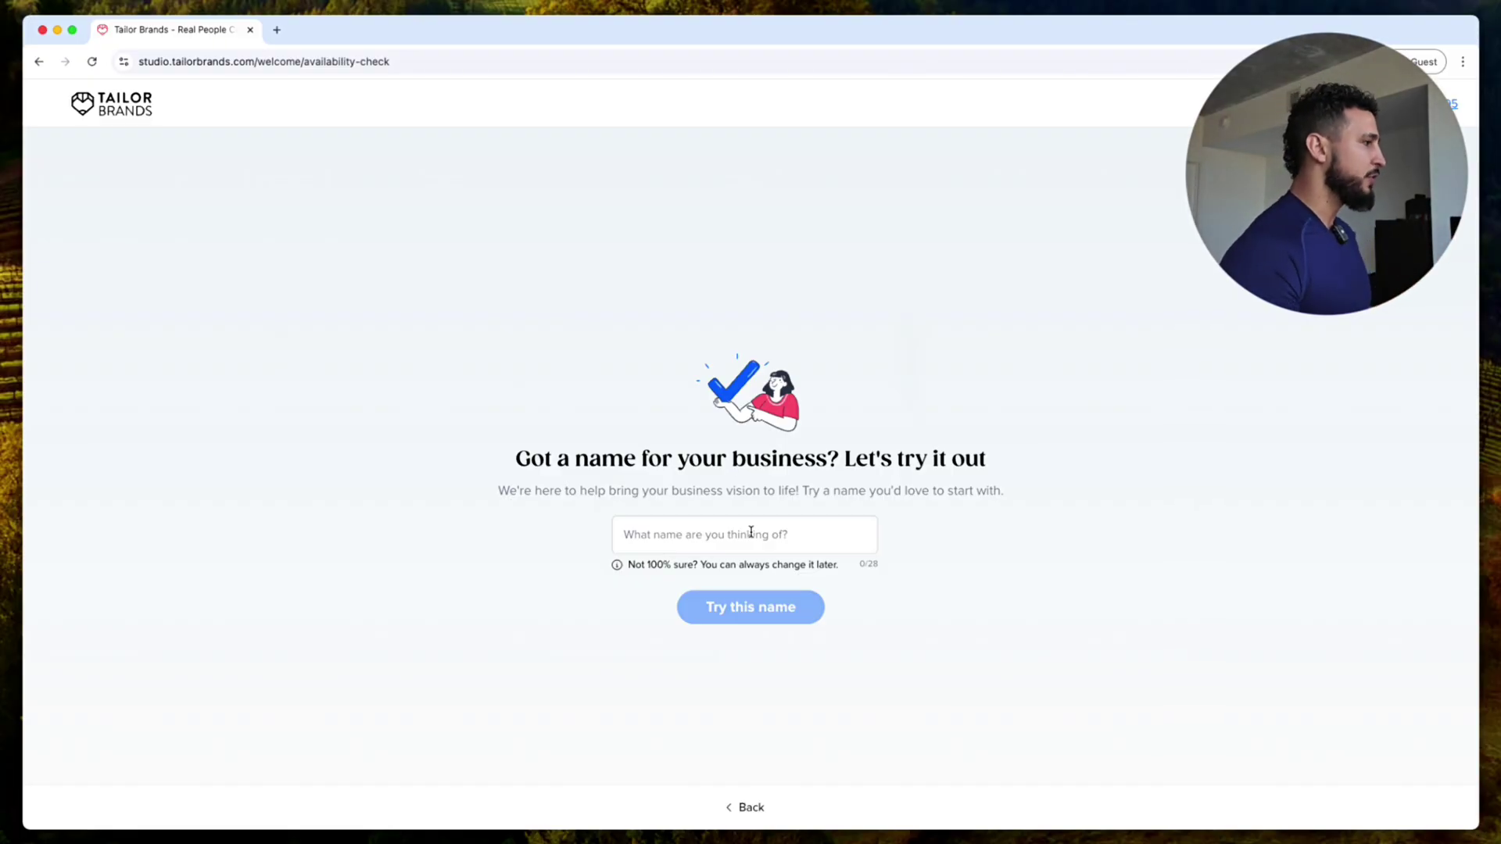
left_click(750, 532)
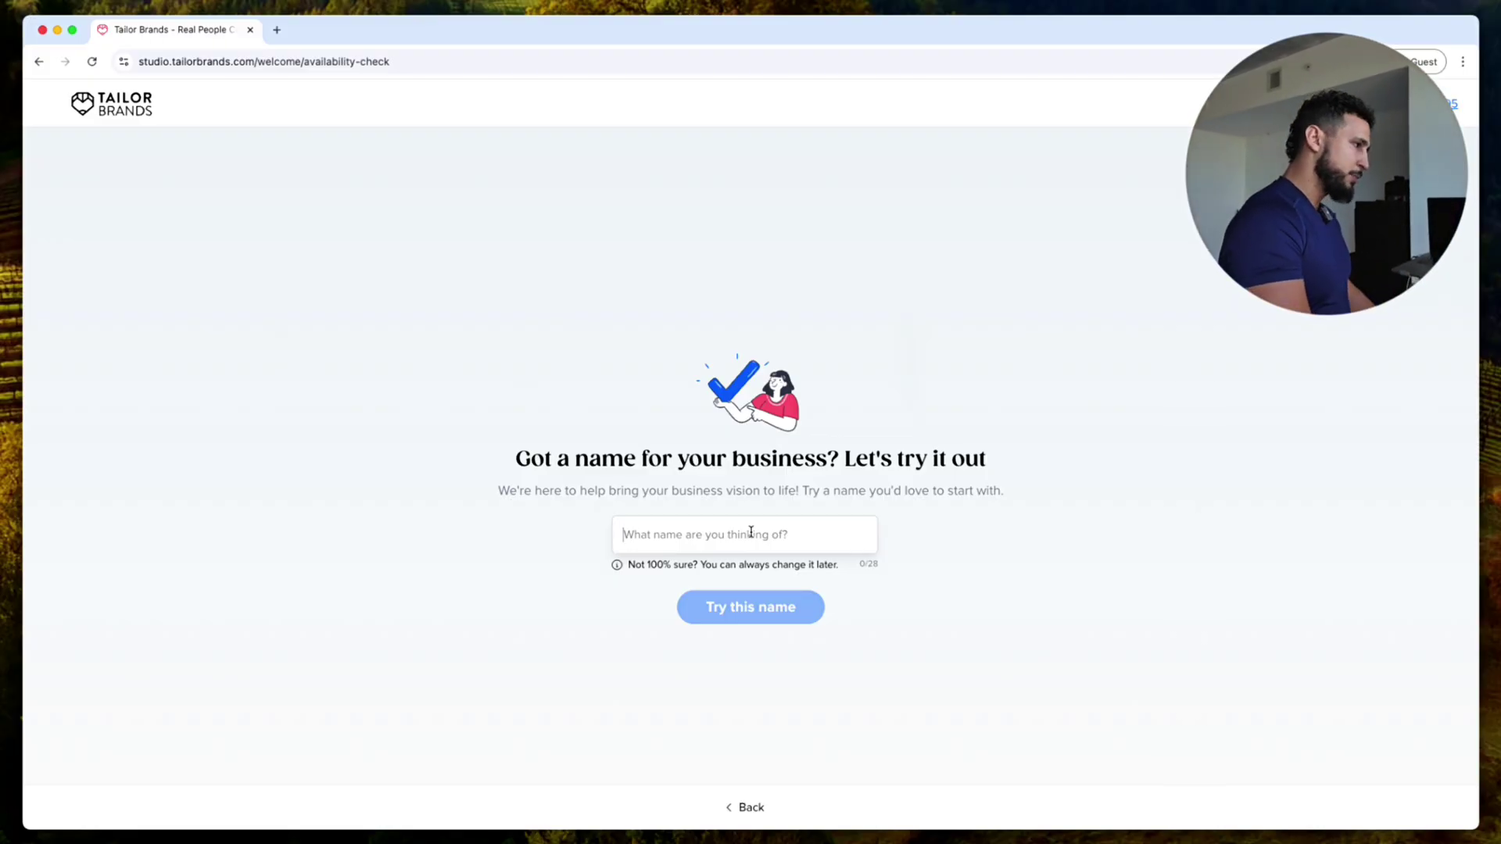
type("Midtown Powerseller")
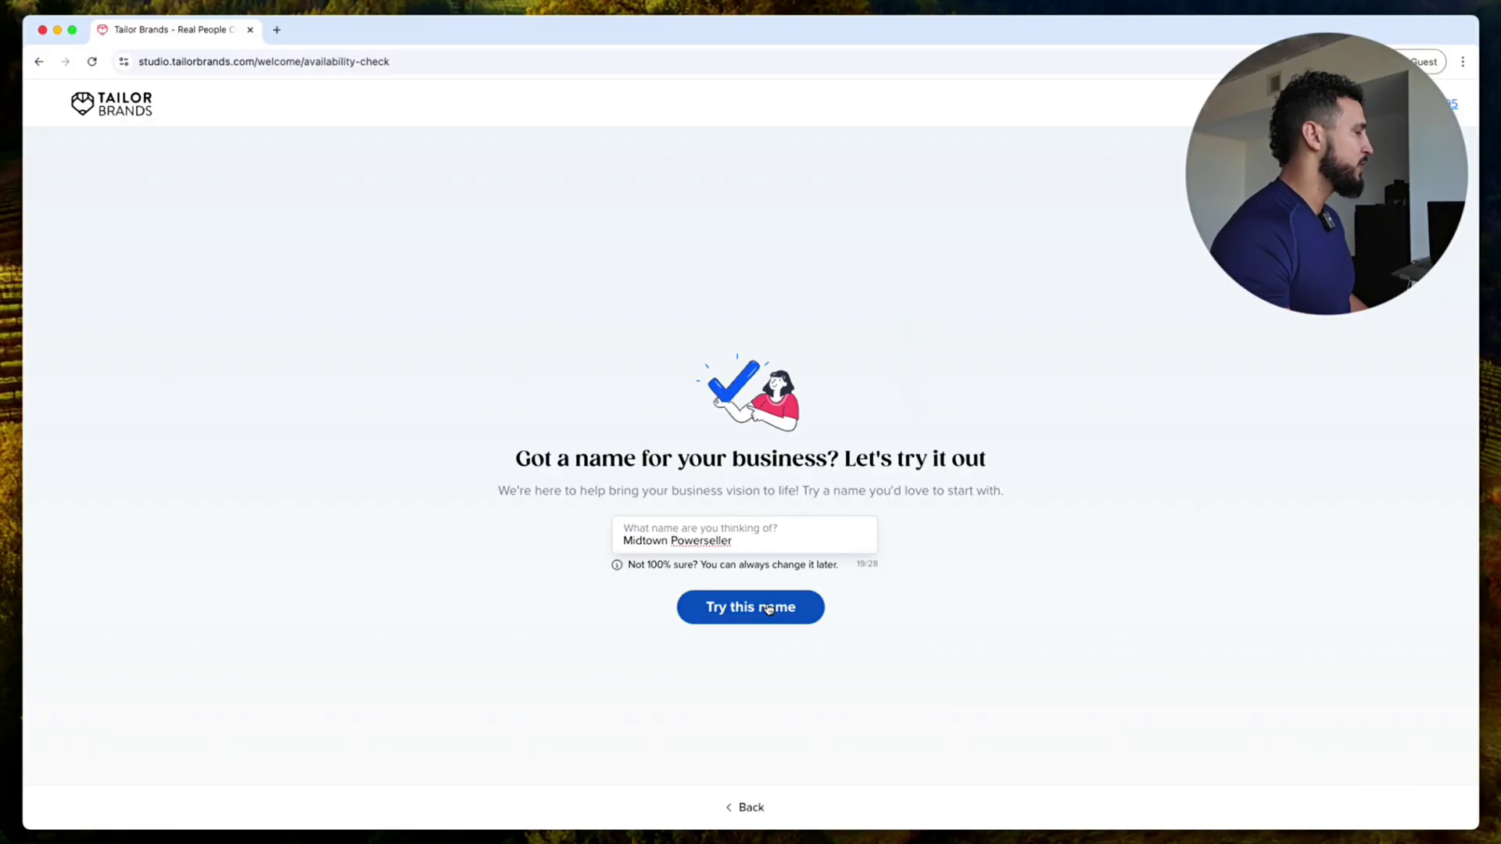
left_click(769, 609)
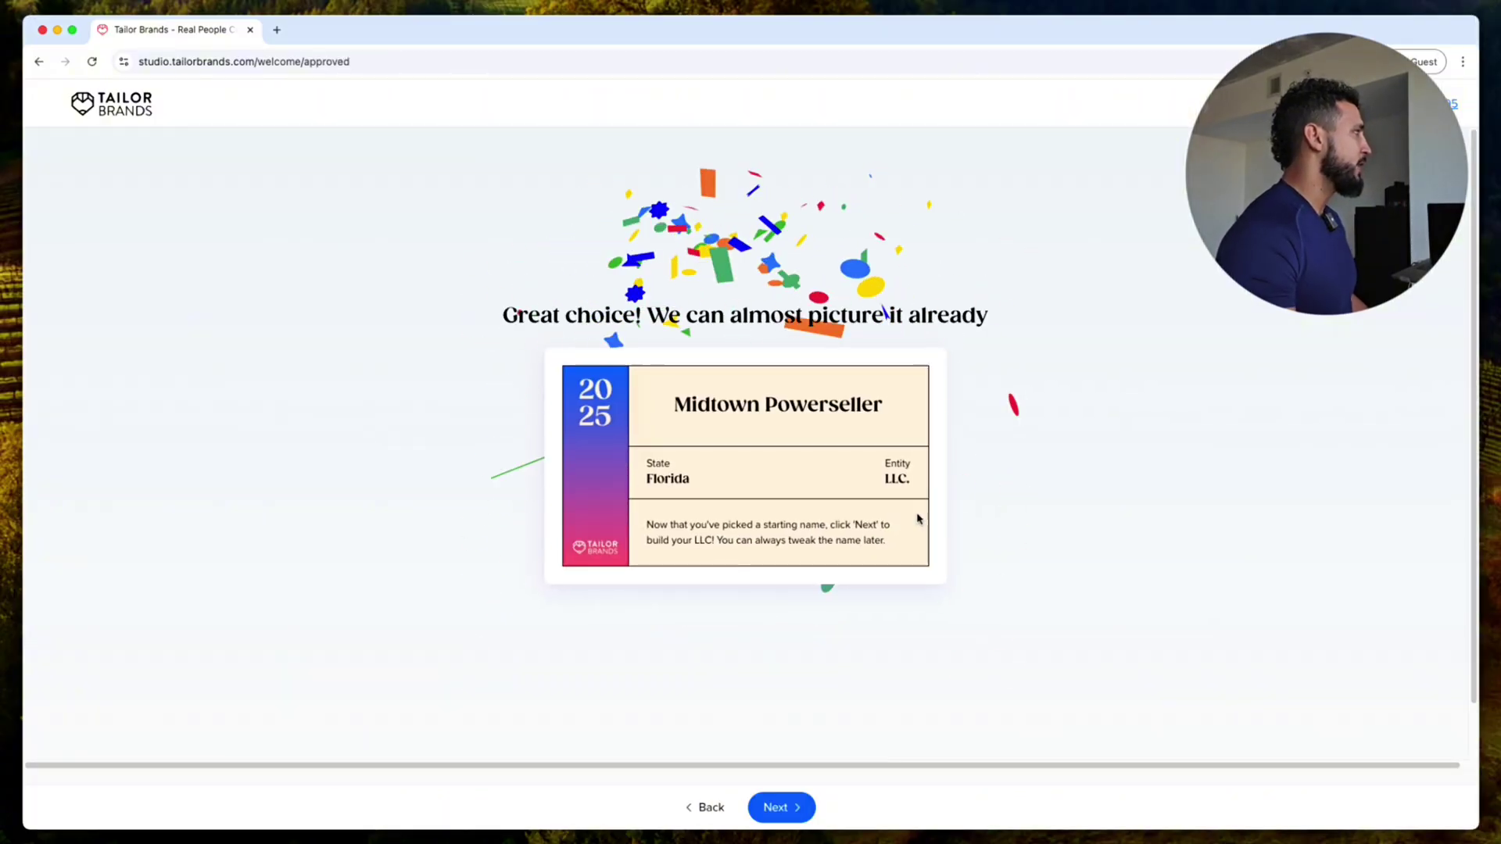
left_click(776, 805)
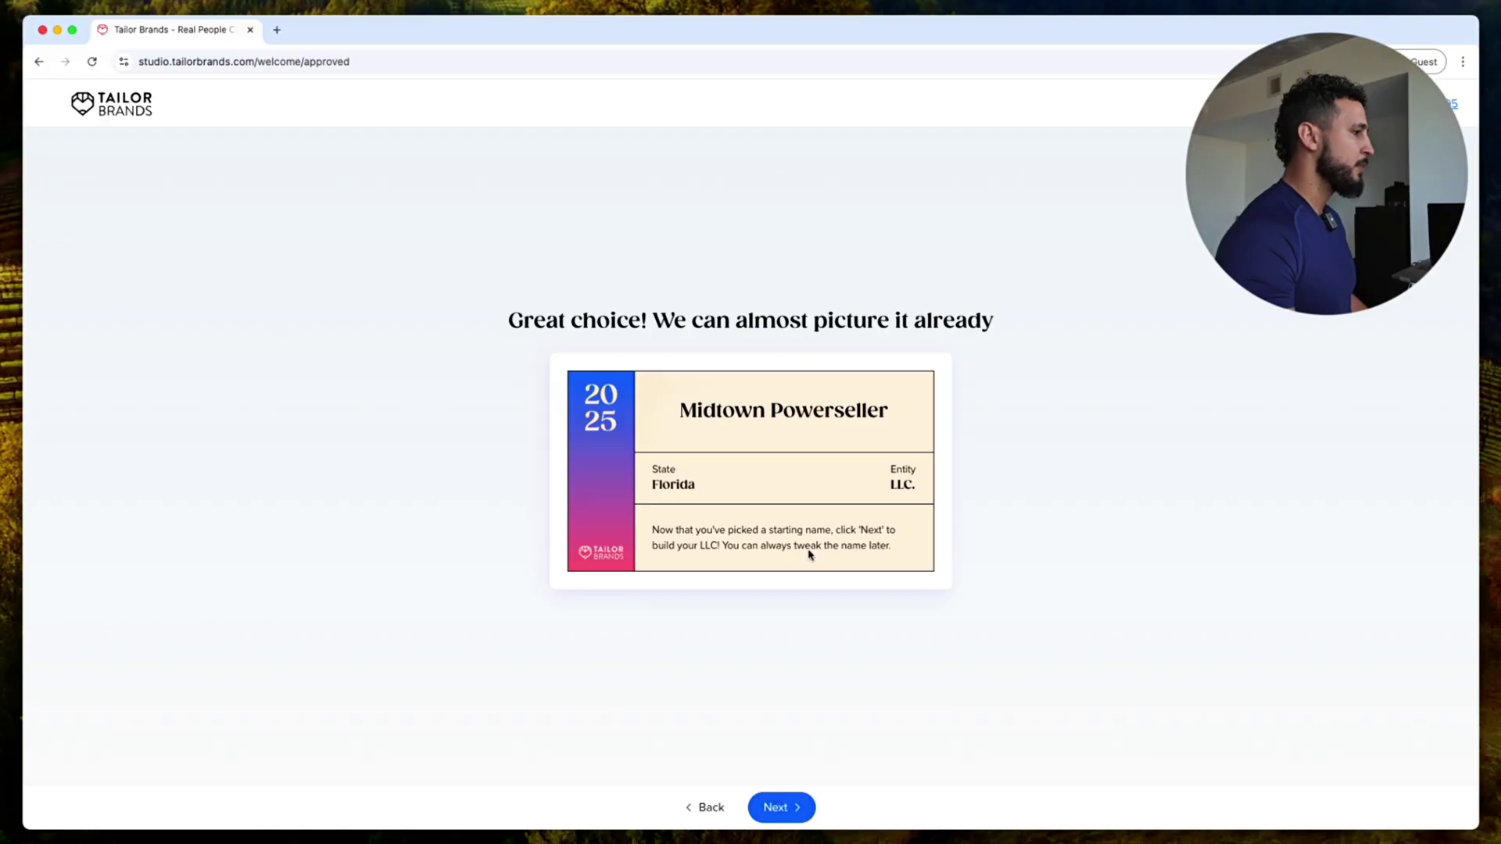
left_click(799, 806)
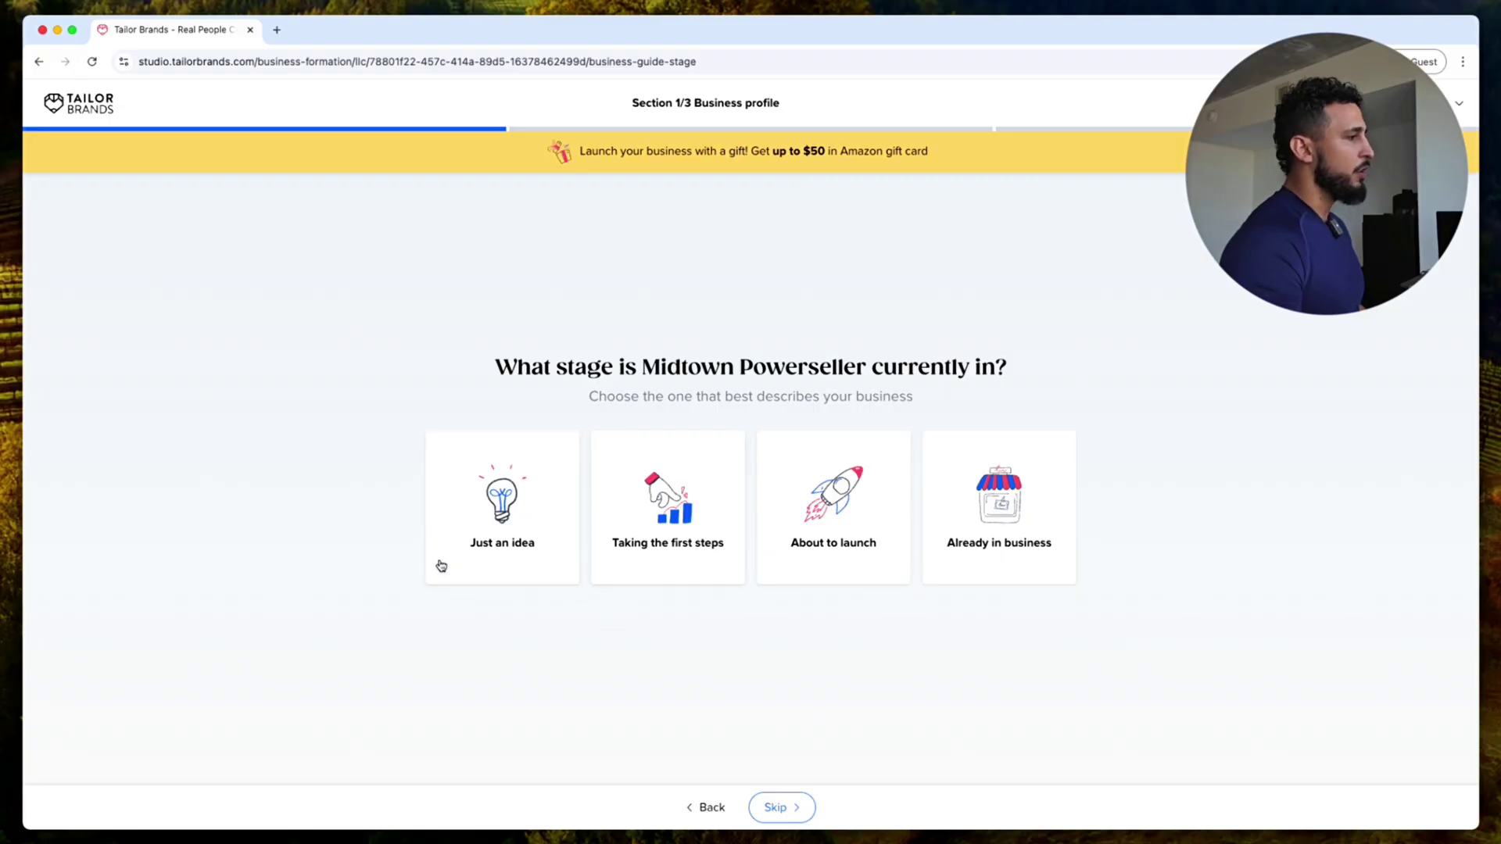
Step: Answer that the business is taking its first steps and launching in a few weeks
left_click(647, 528)
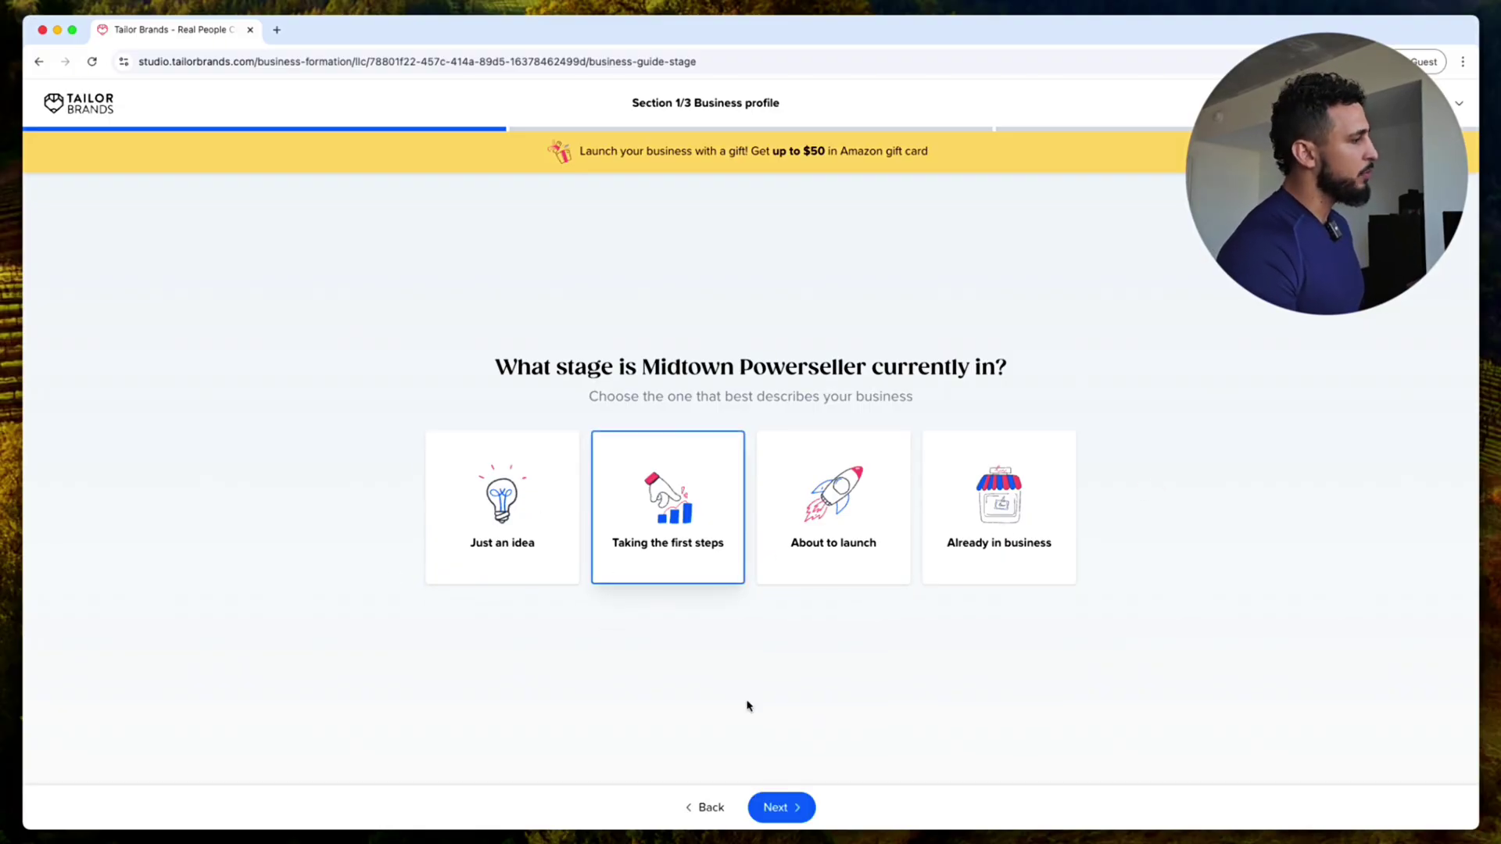
left_click(805, 807)
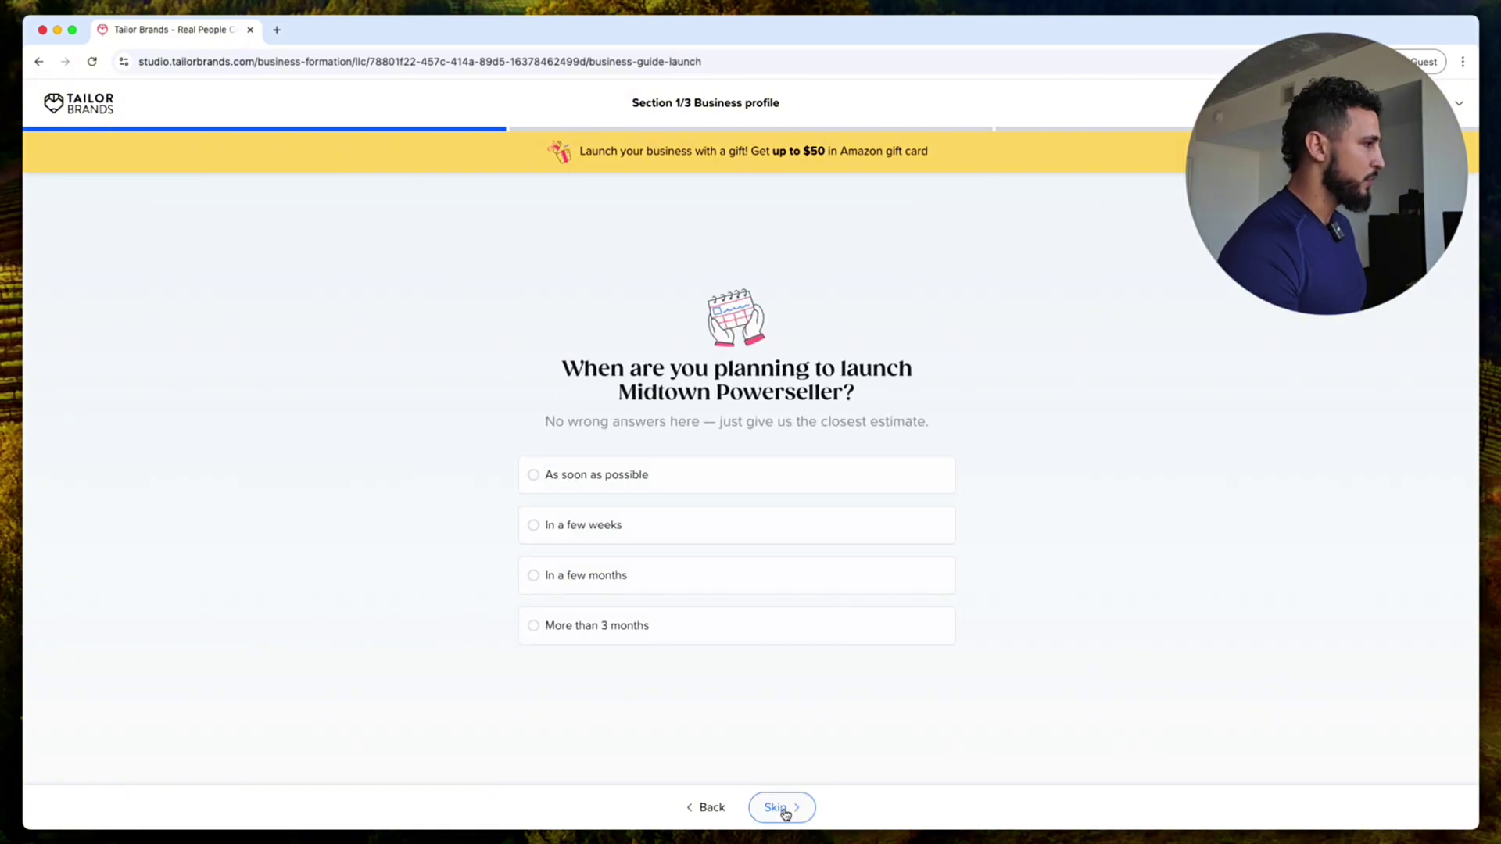
left_click(750, 534)
left_click(788, 808)
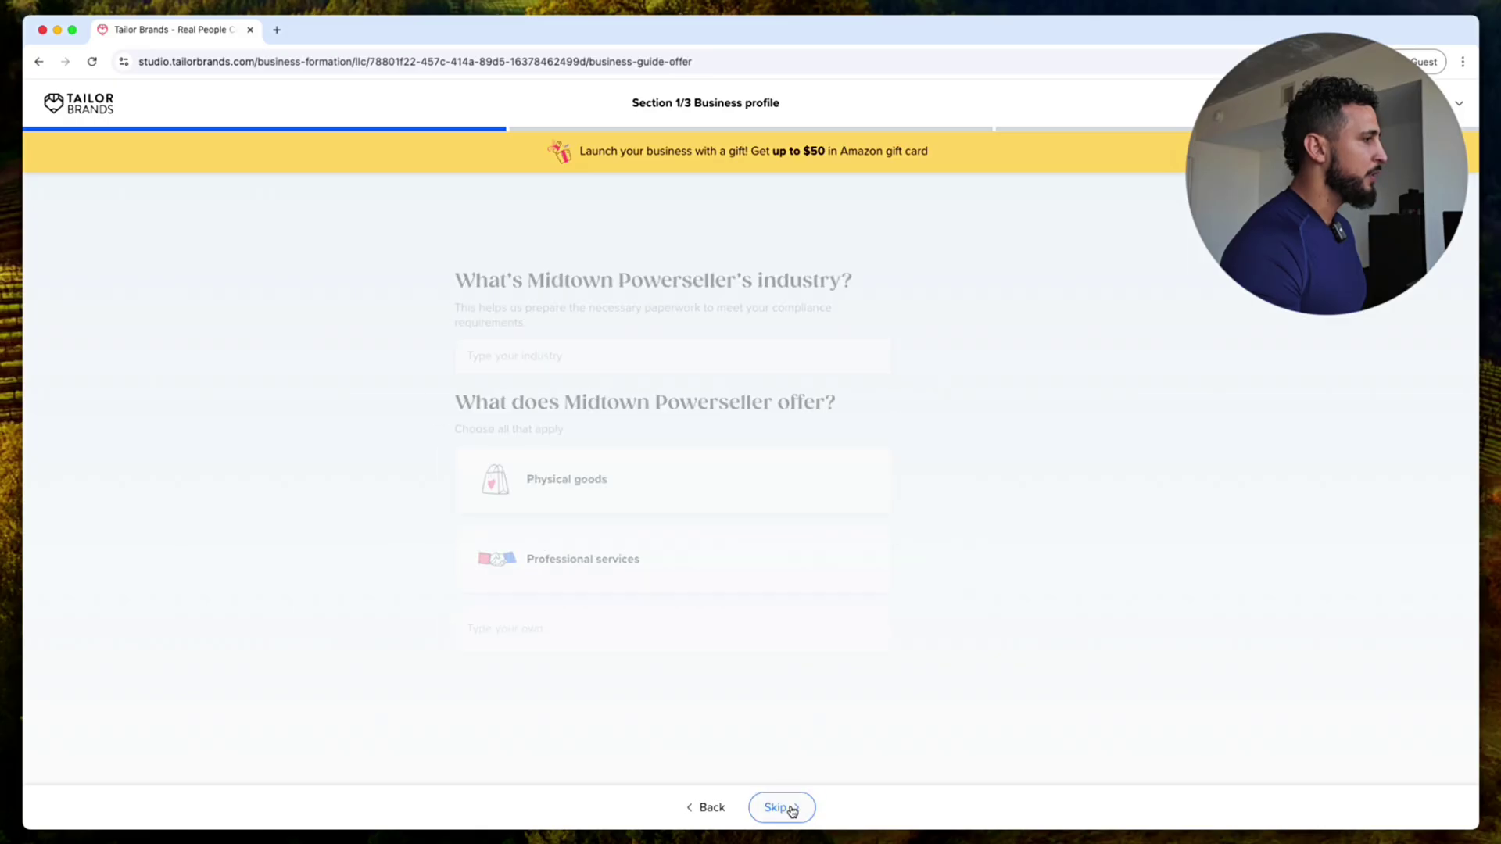
Step: Set the industry to eCommerce offering Physical goods
left_click(649, 346)
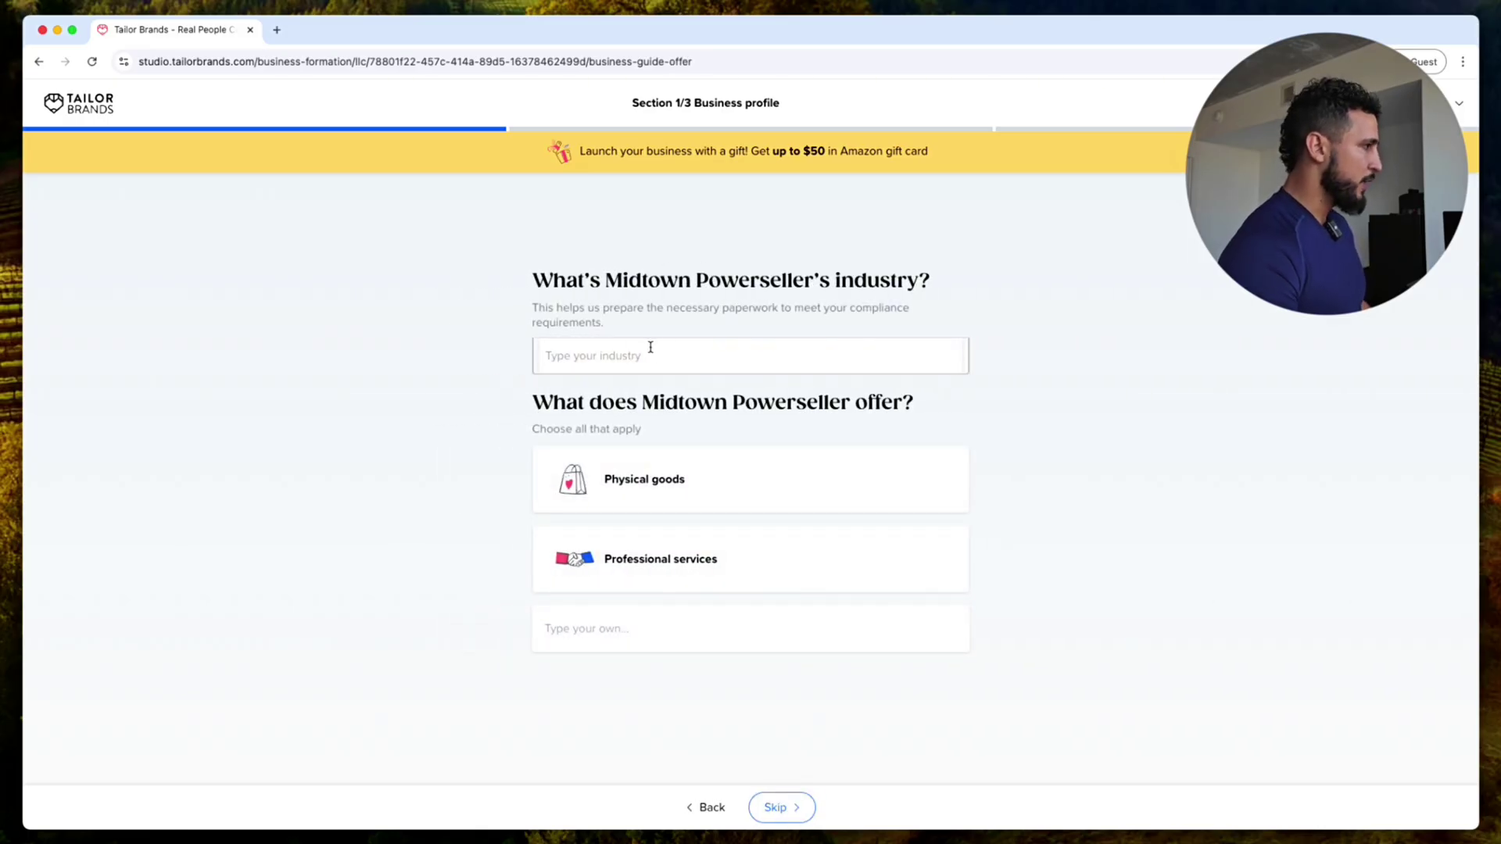
type("ecom")
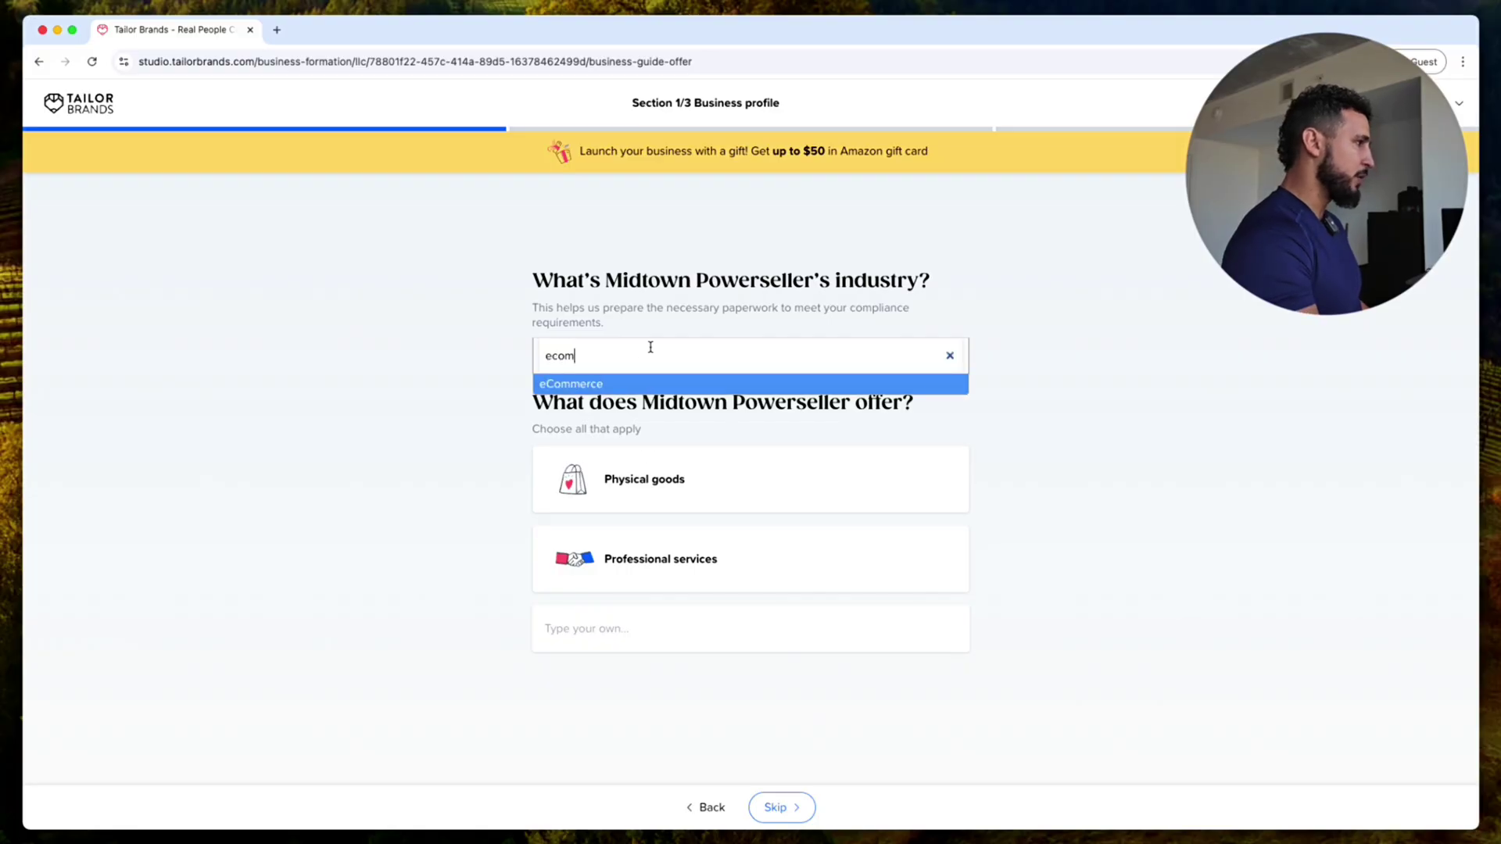
key("BackSpace")
key("BackSpace")
key("BackSpace")
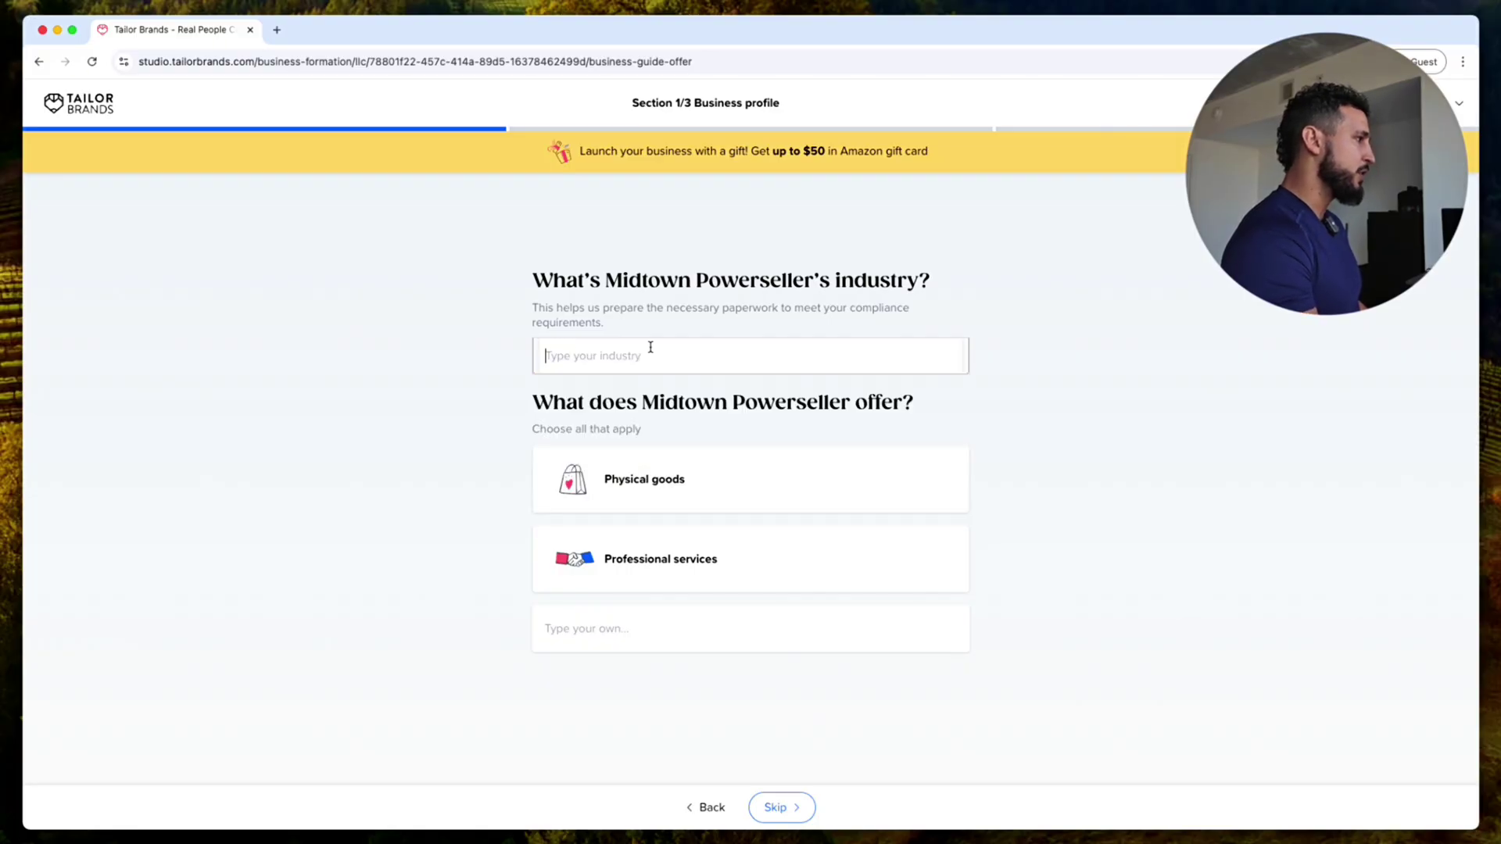
type("a")
key("BackSpace")
type("e")
key("BackSpace")
type("r")
key("BackSpace")
type("ecommer")
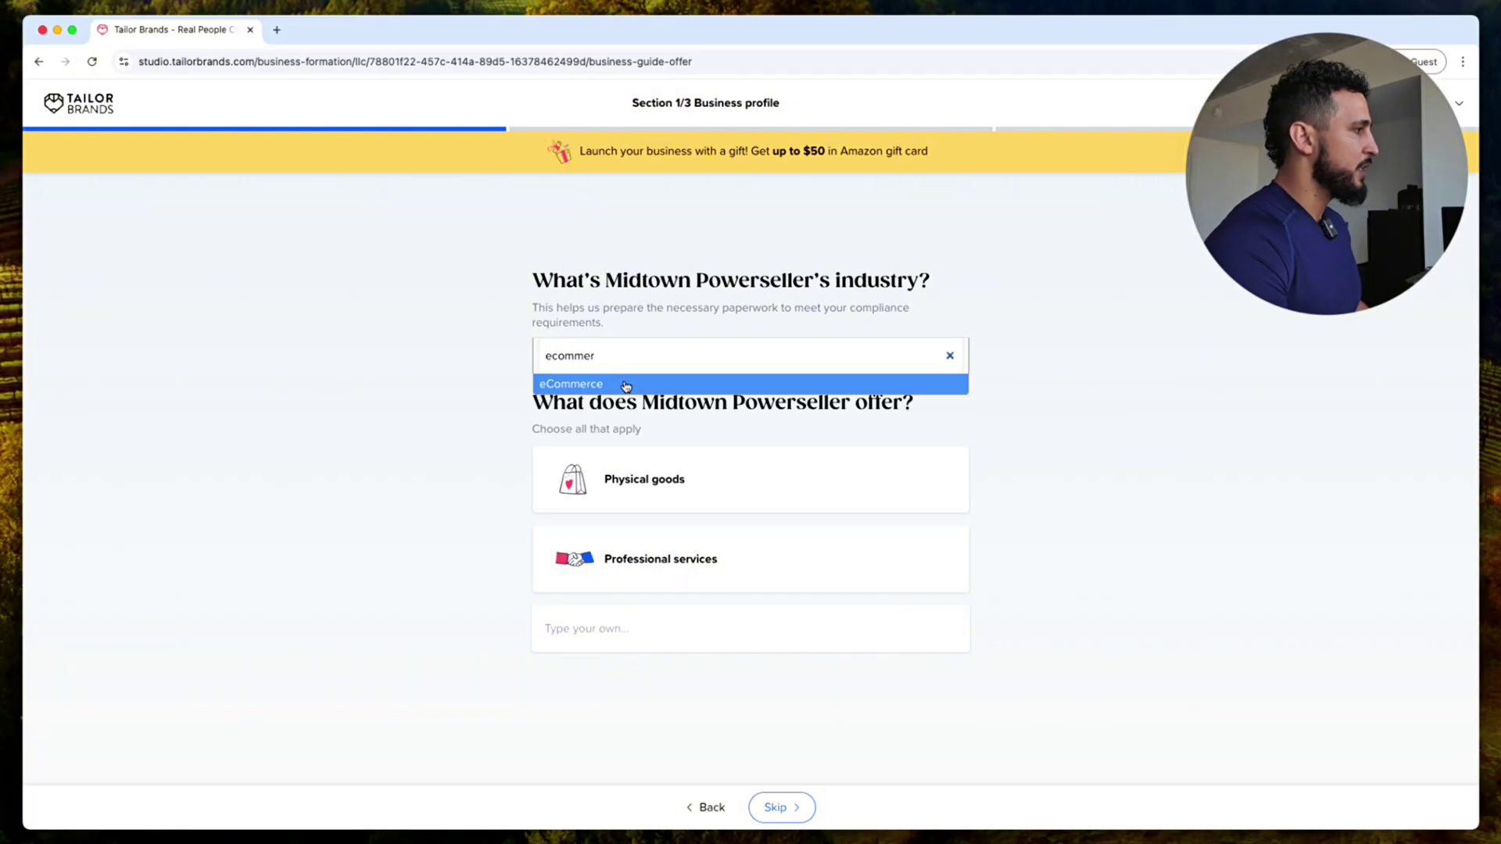
left_click(625, 384)
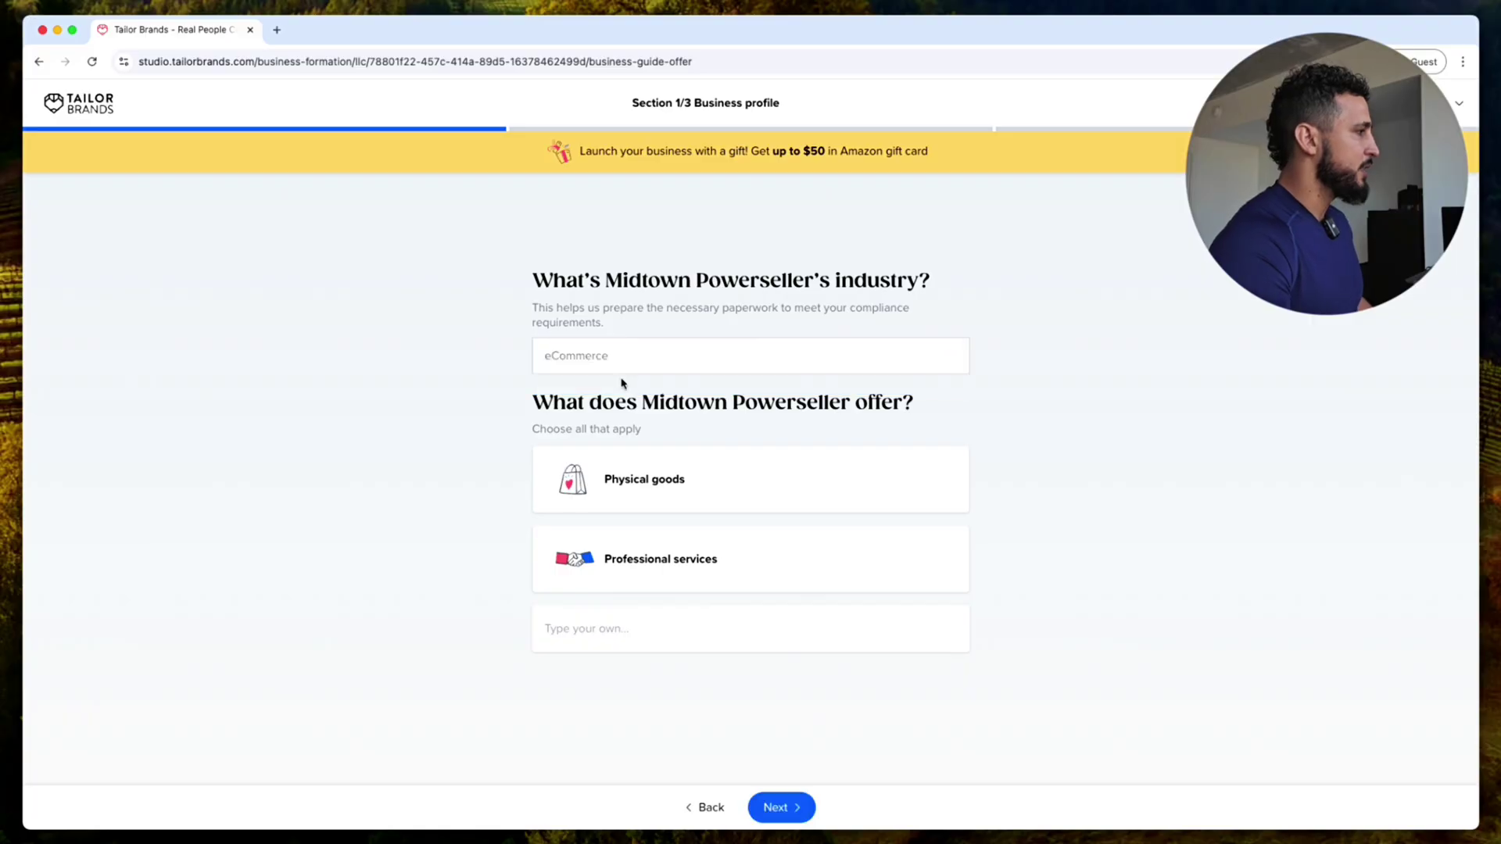
left_click(714, 490)
left_click(813, 804)
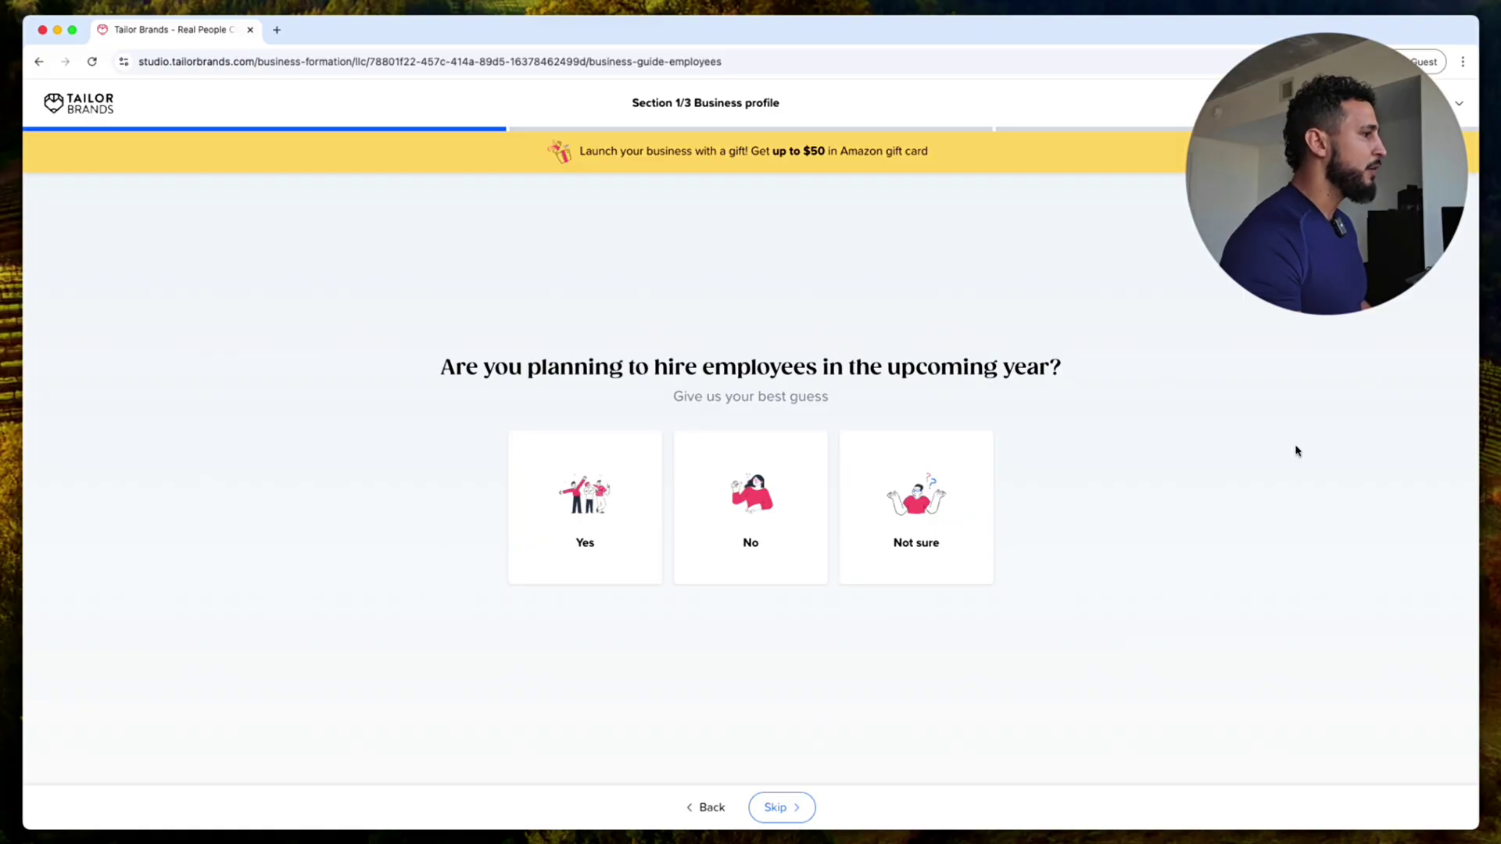
Step: Answer No to hiring this year and 'I don't know yet' for the income goal
left_click(771, 522)
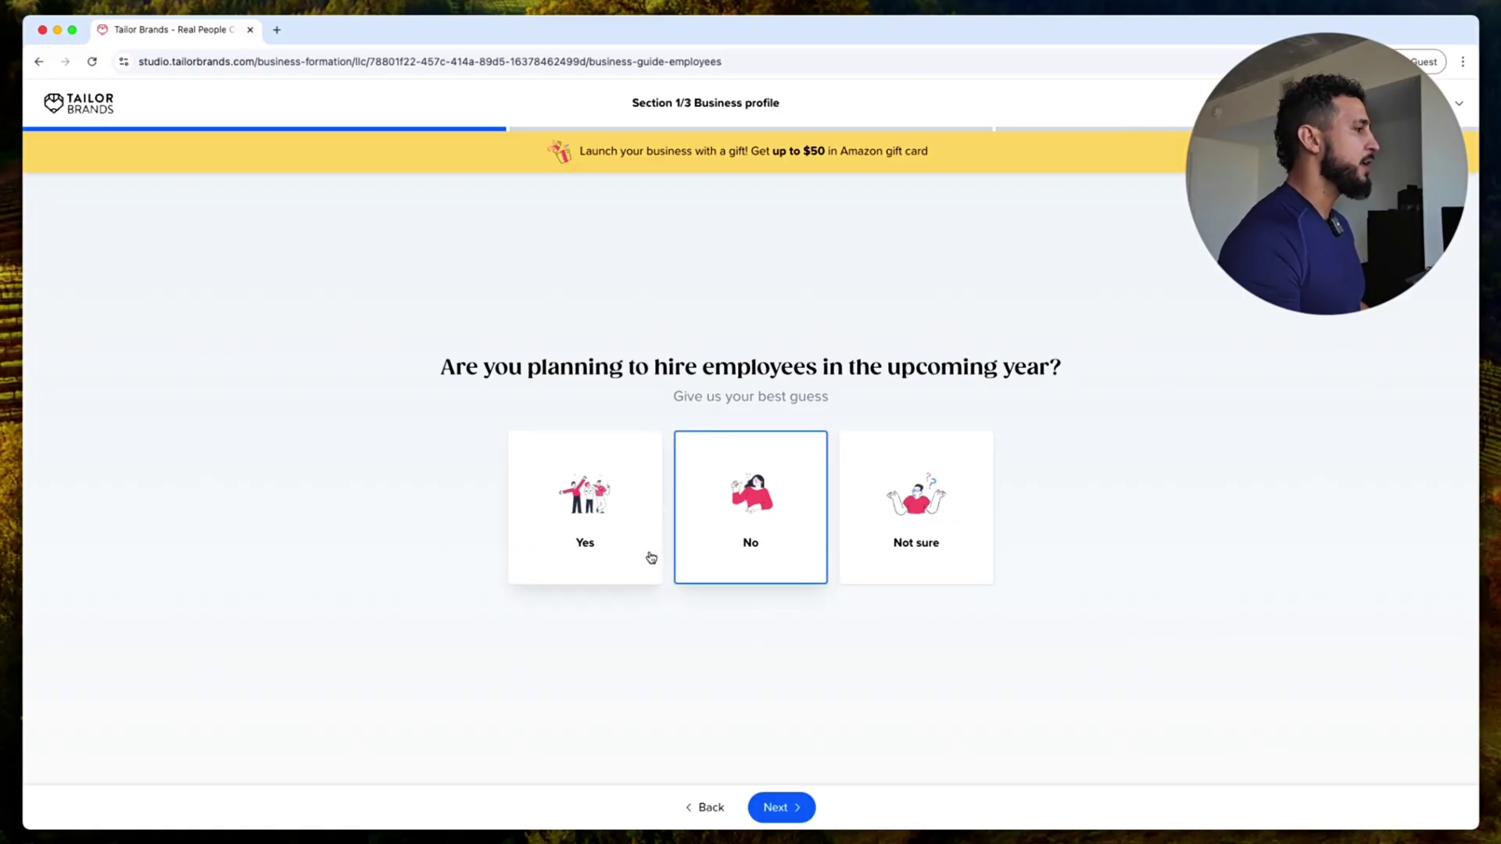
left_click(782, 807)
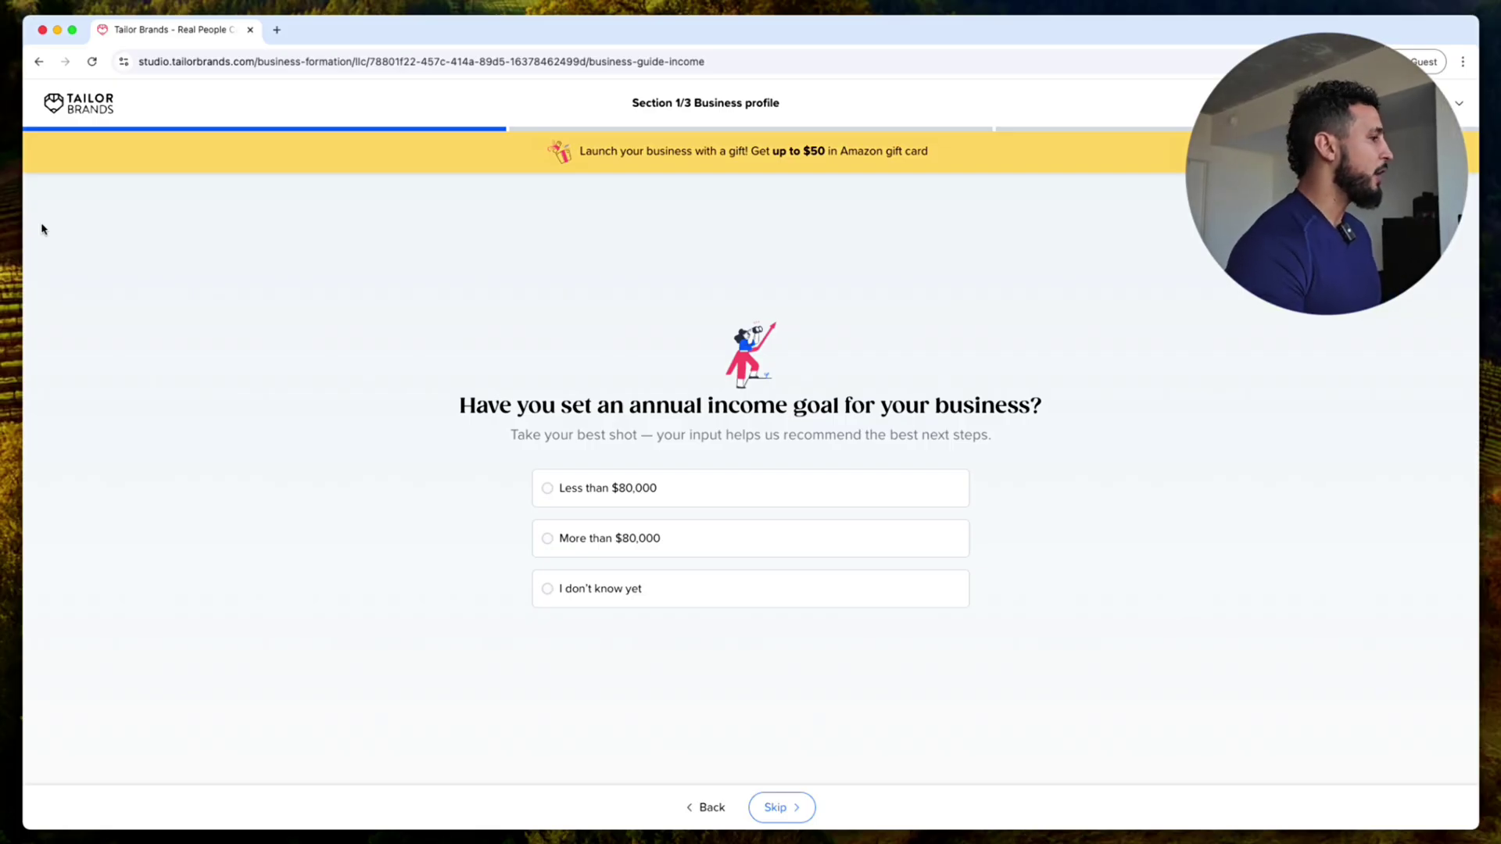
left_click(596, 589)
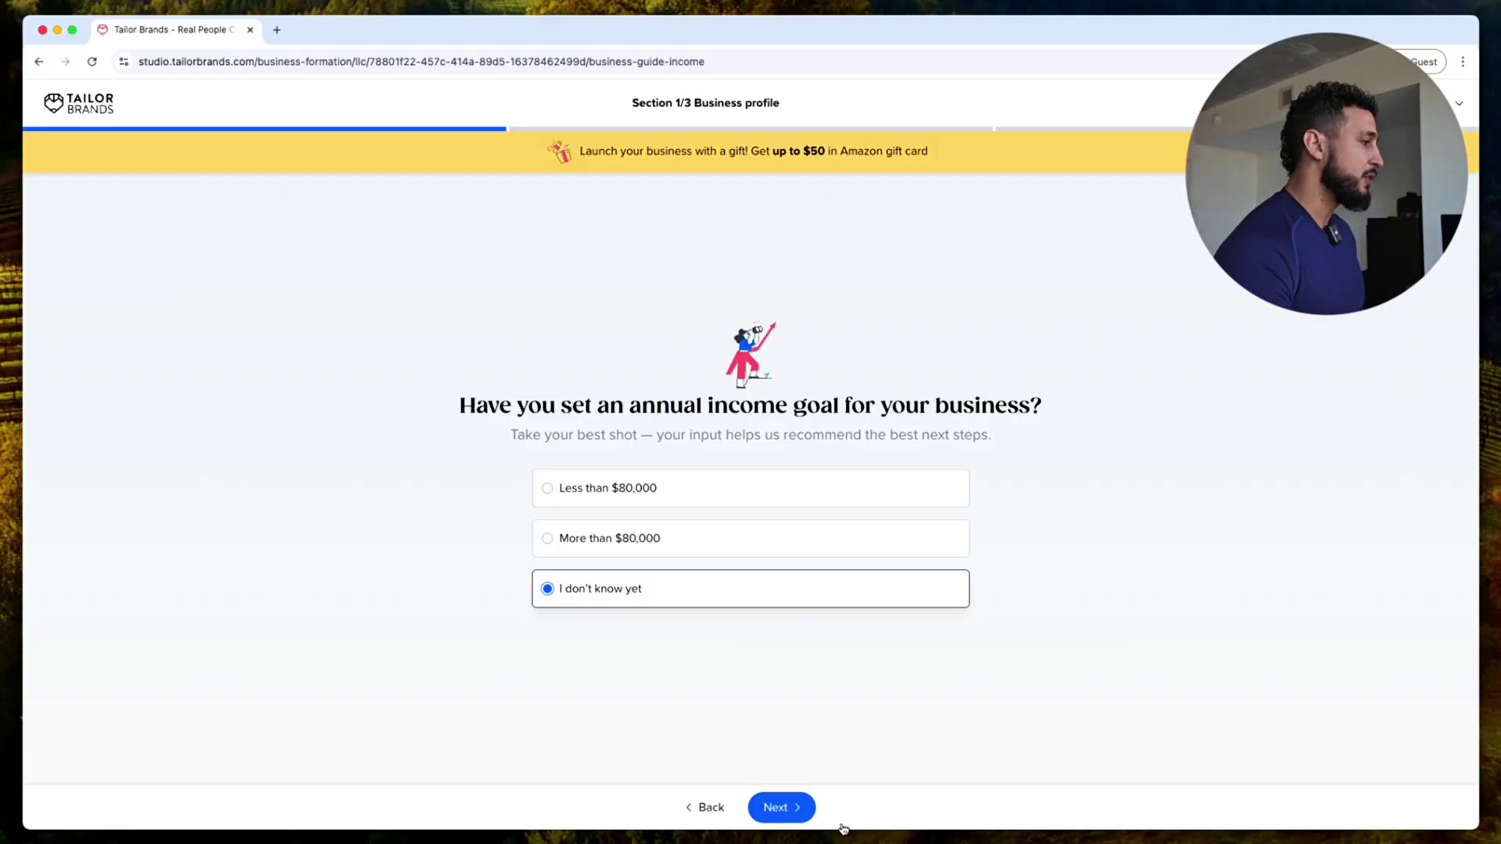
Step: Enter ZIP code 33165 and pick brick-and-mortar and Online as customer channels
left_click(800, 812)
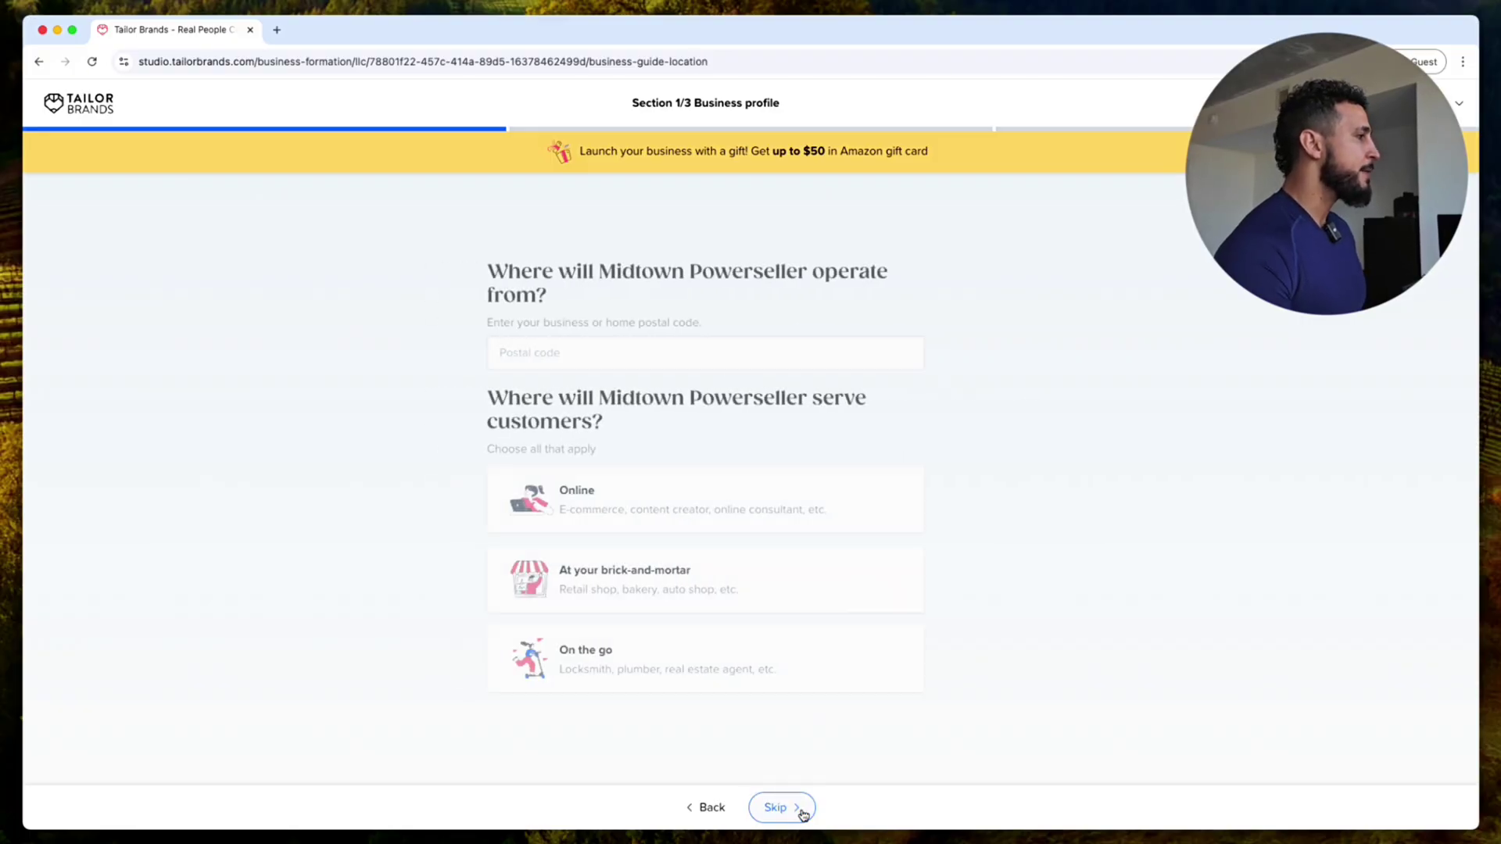
left_click(711, 354)
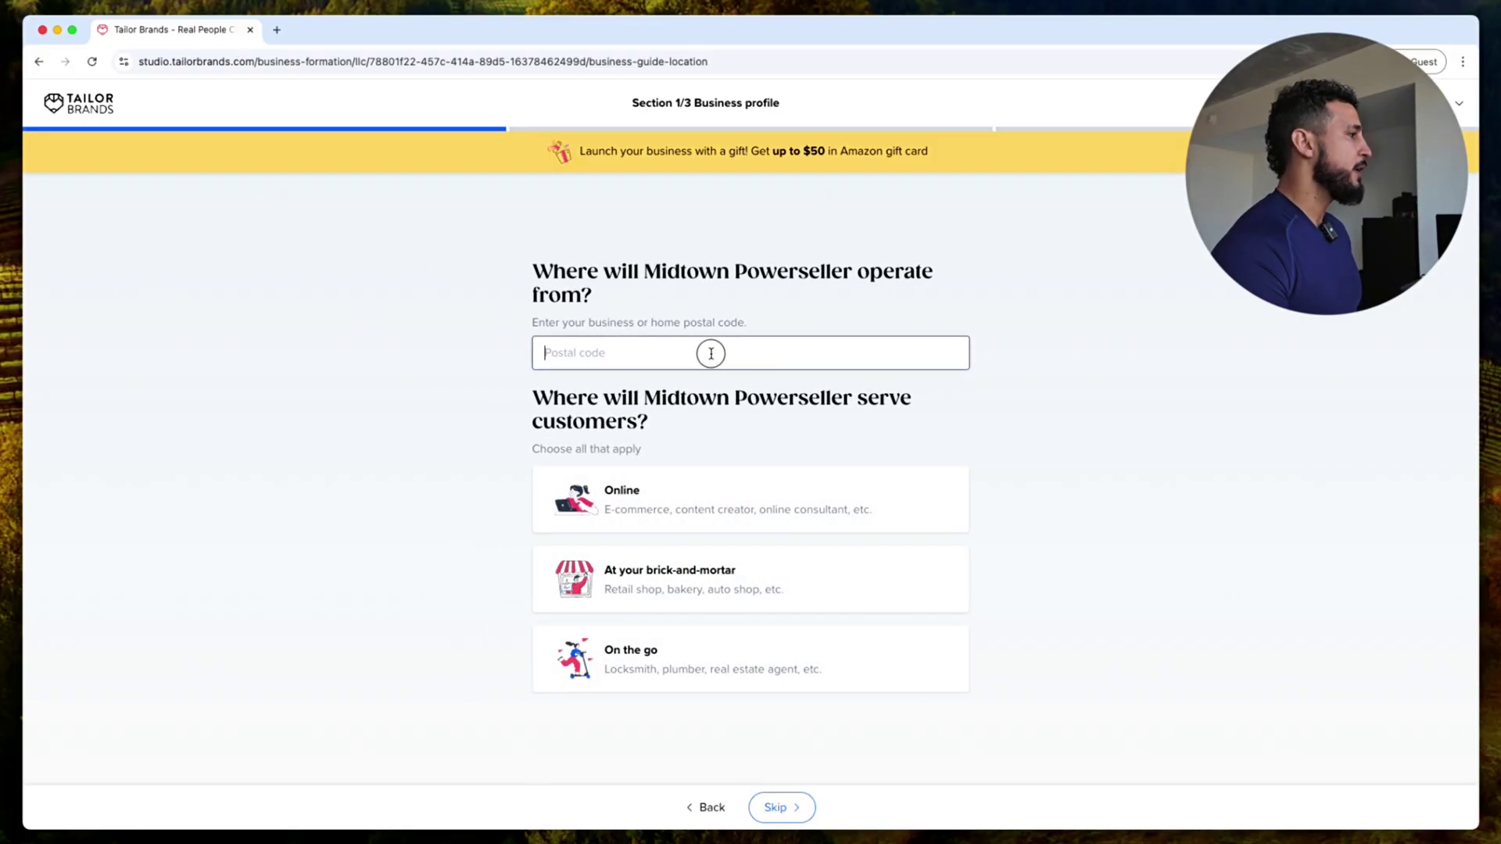
type("33165")
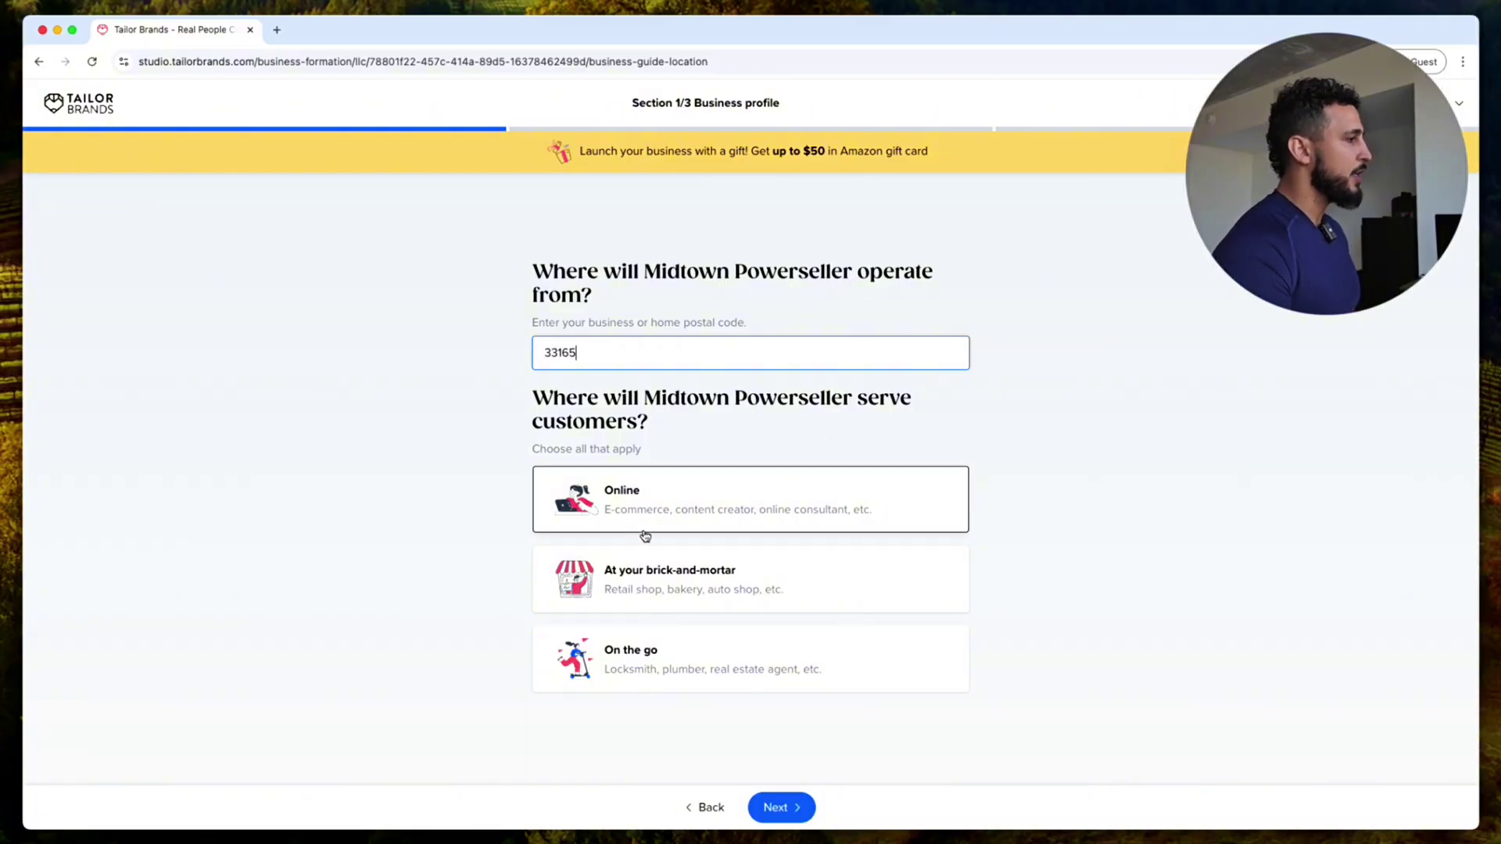
left_click(742, 604)
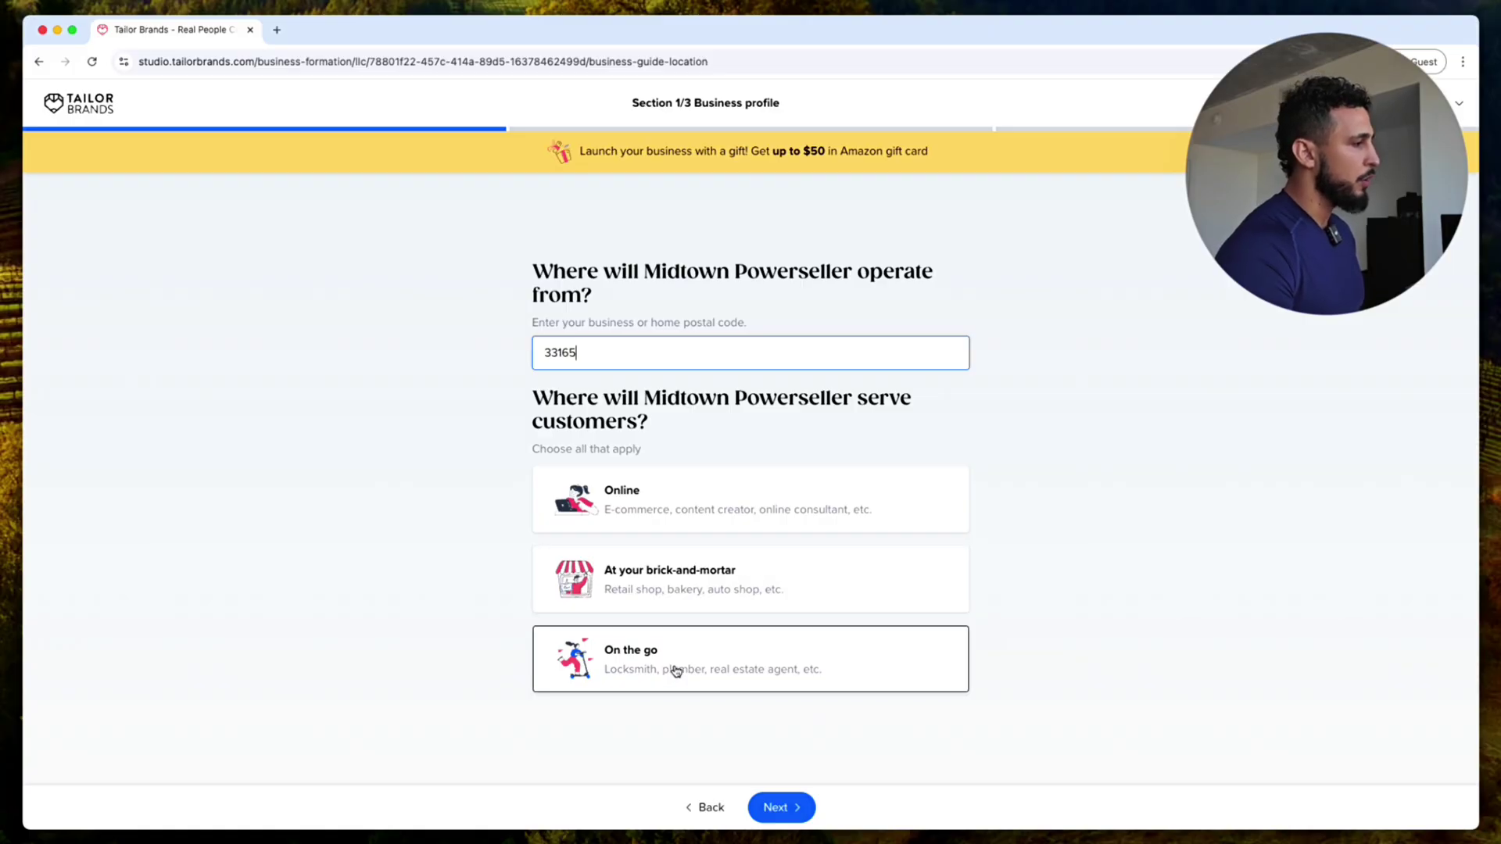
left_click(750, 527)
left_click(802, 807)
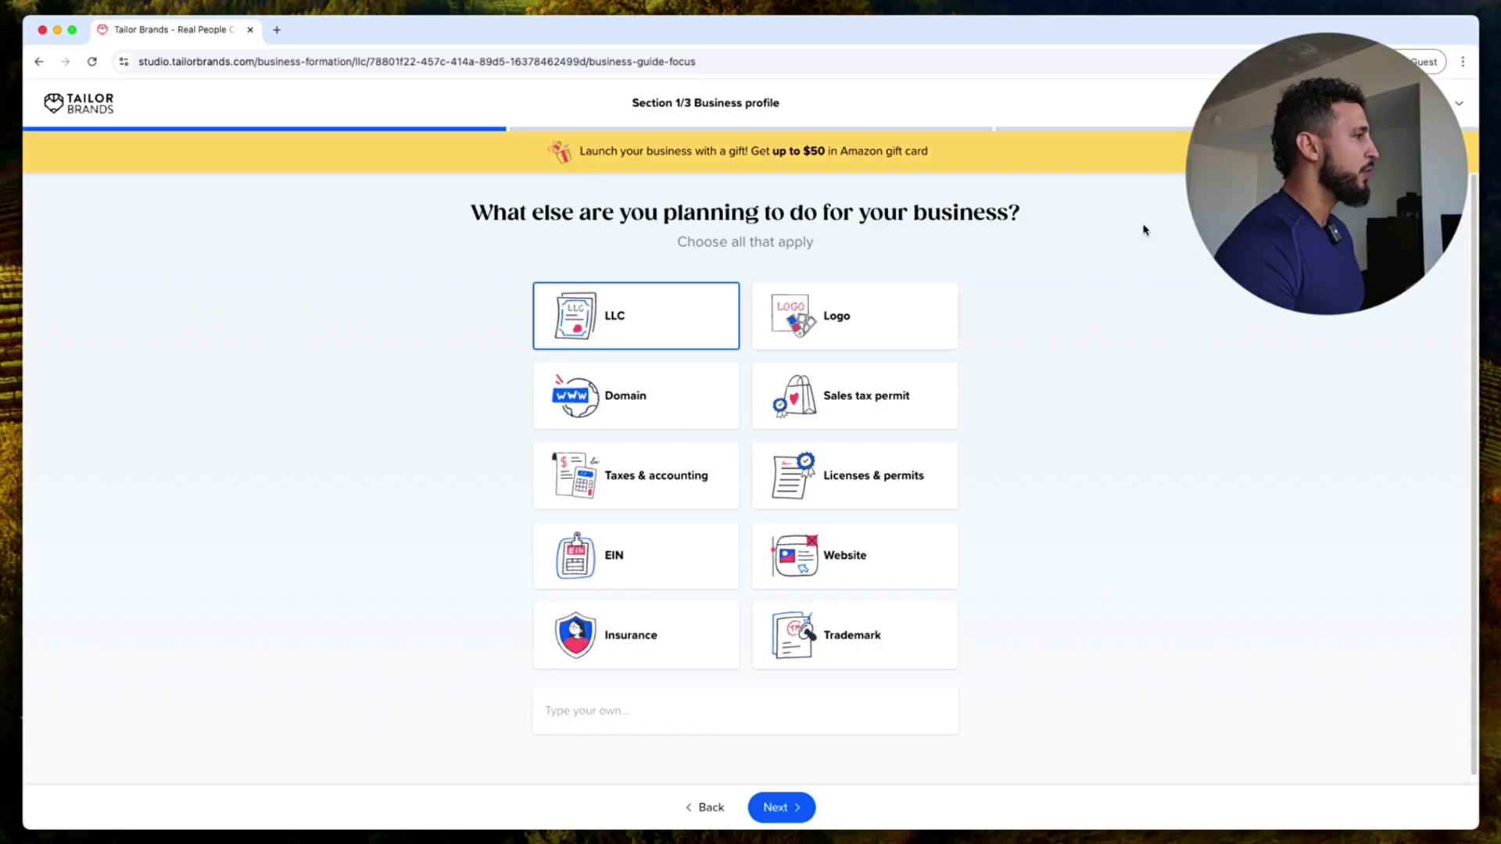
Step: Add EIN to the planned services and skip the 'What did you already do' checklist
left_click(666, 541)
left_click(790, 808)
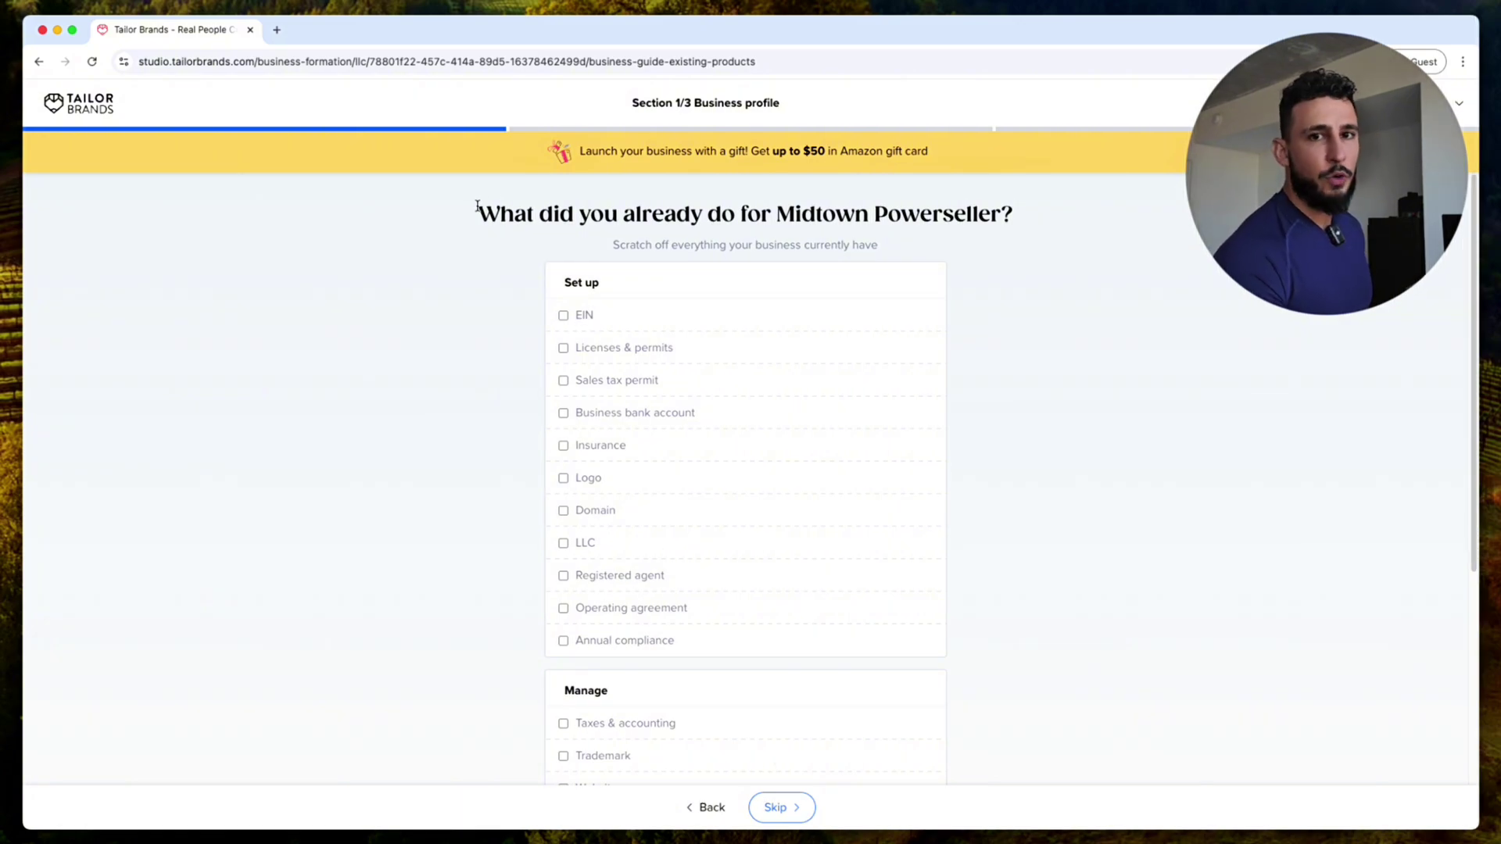
scroll(744, 579, "down", 5)
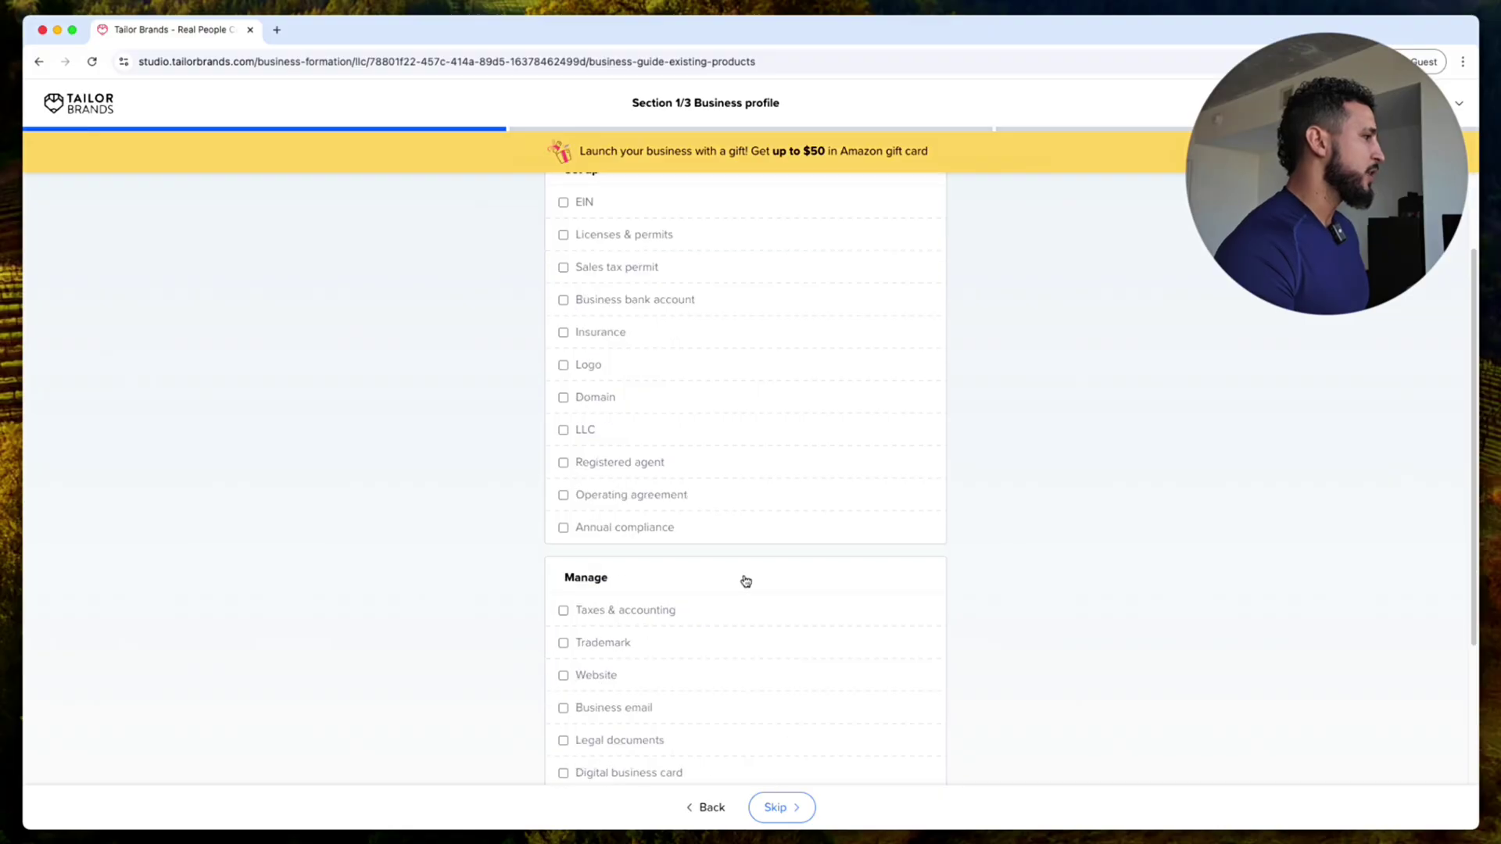
left_click(791, 819)
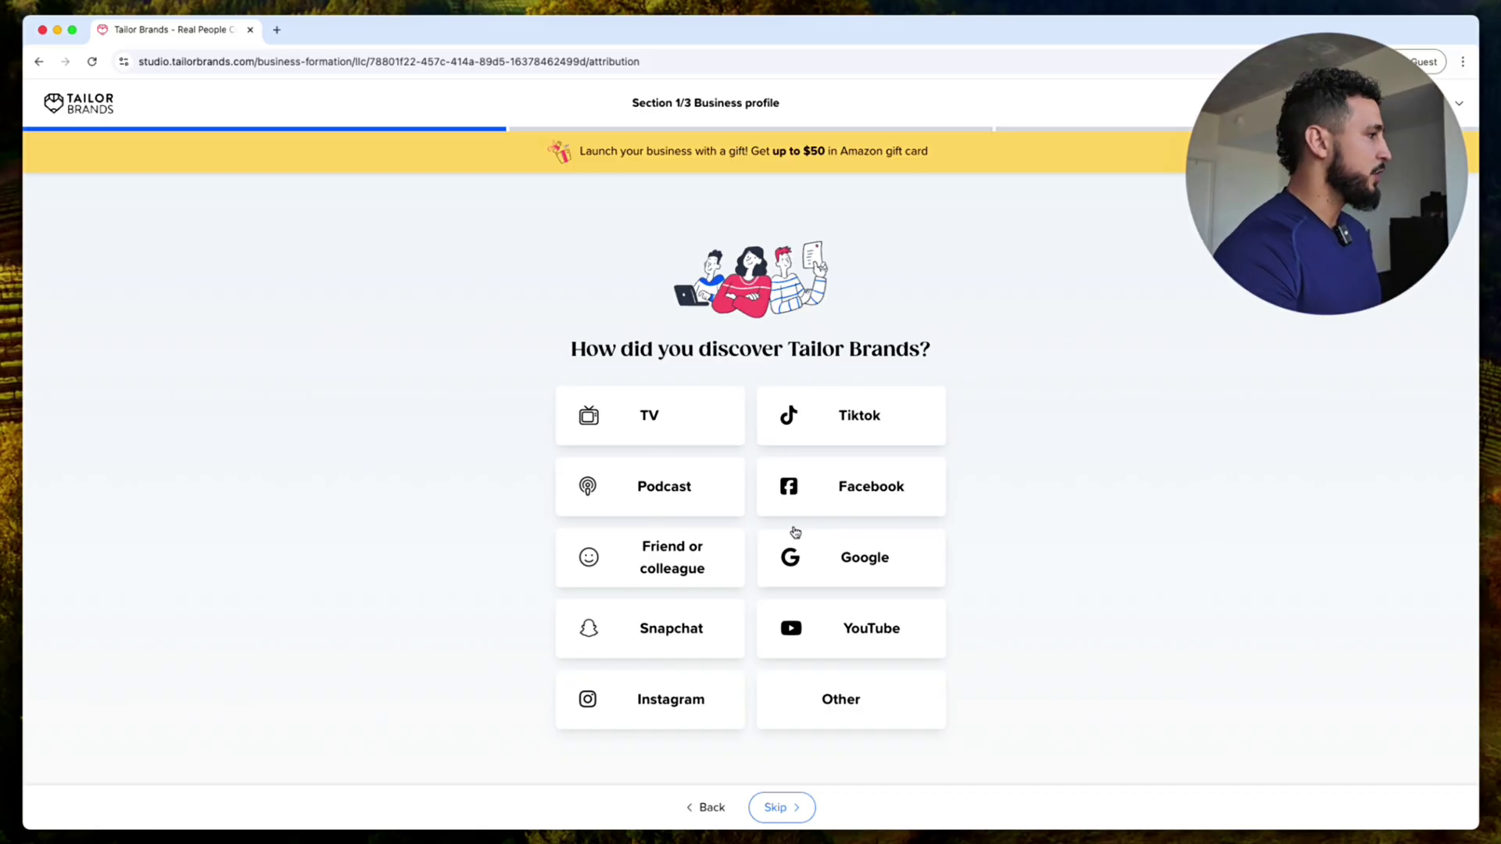
Step: Choose YouTube as the discovery source and answer 'No thanks' to the 12-week coaching program
left_click(864, 637)
left_click(799, 810)
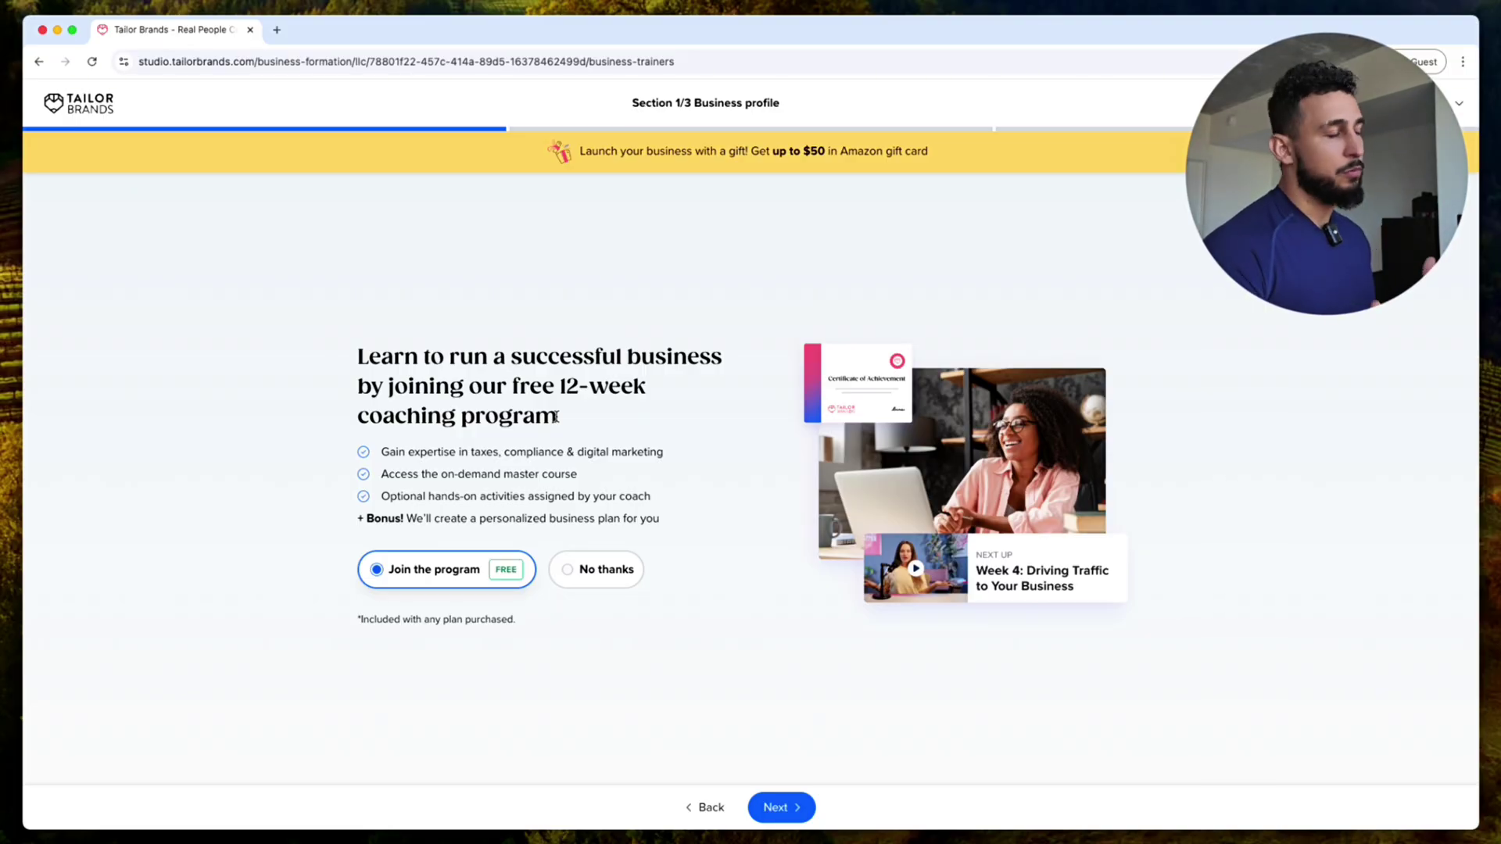
left_click(611, 575)
Step: Fill in the contact's first and last name, phone number, e-mail and account password, then submit
left_click(800, 816)
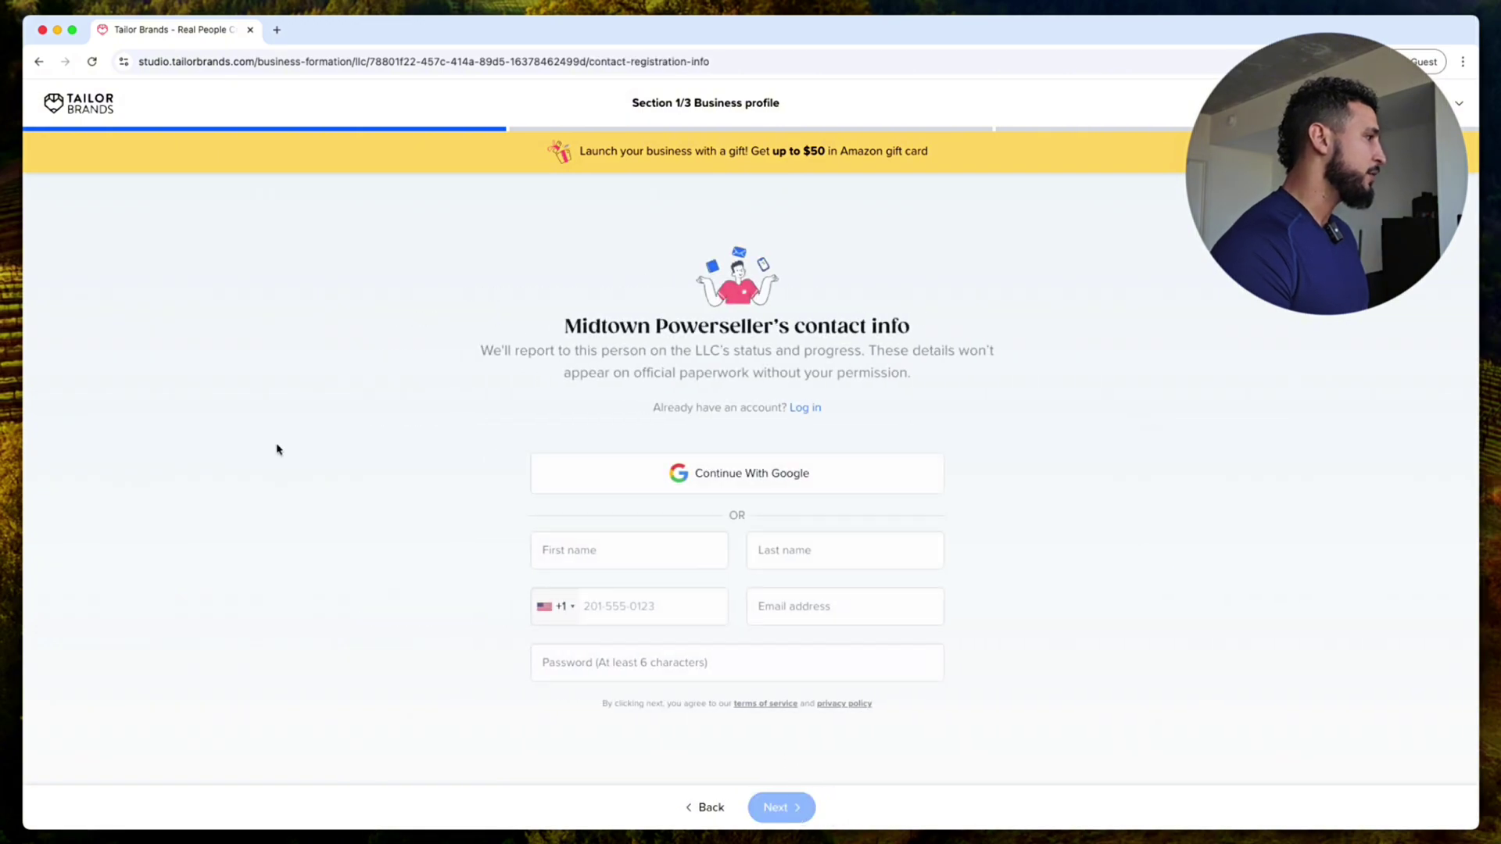
left_click(667, 548)
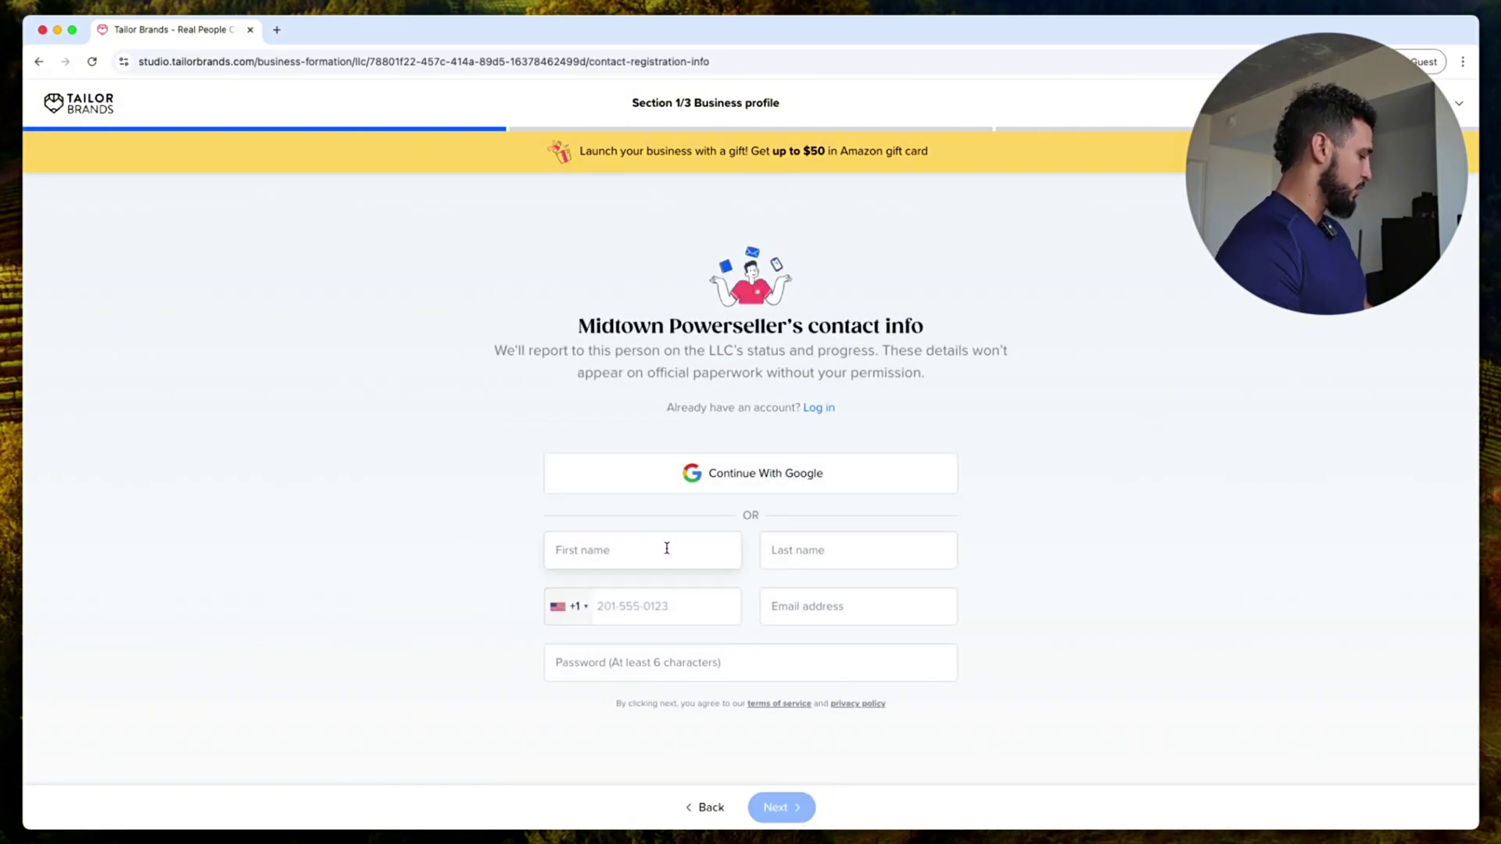
key("Tab")
key("Tab")
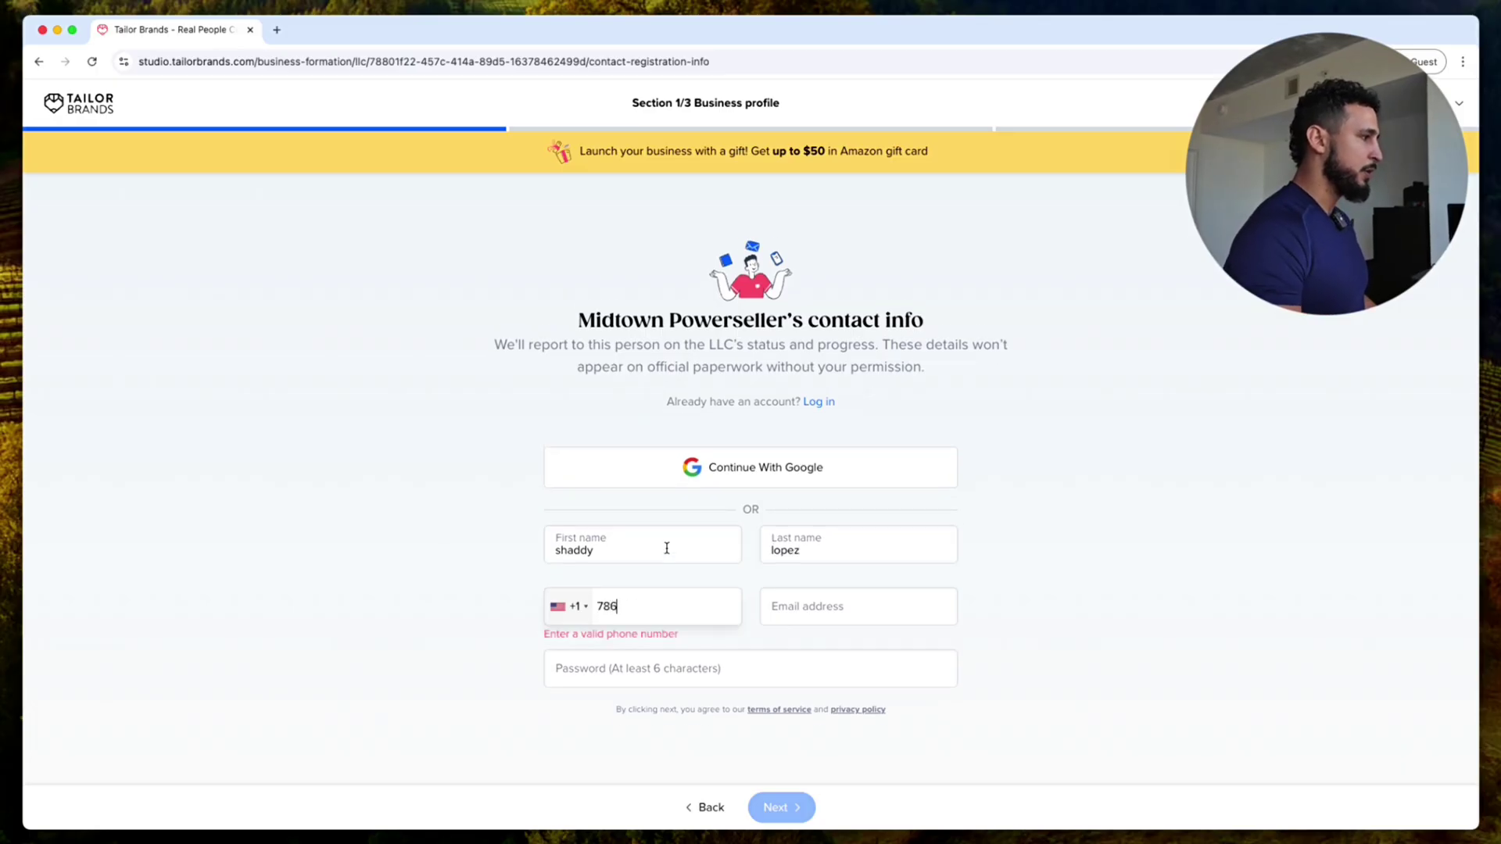
key("Tab")
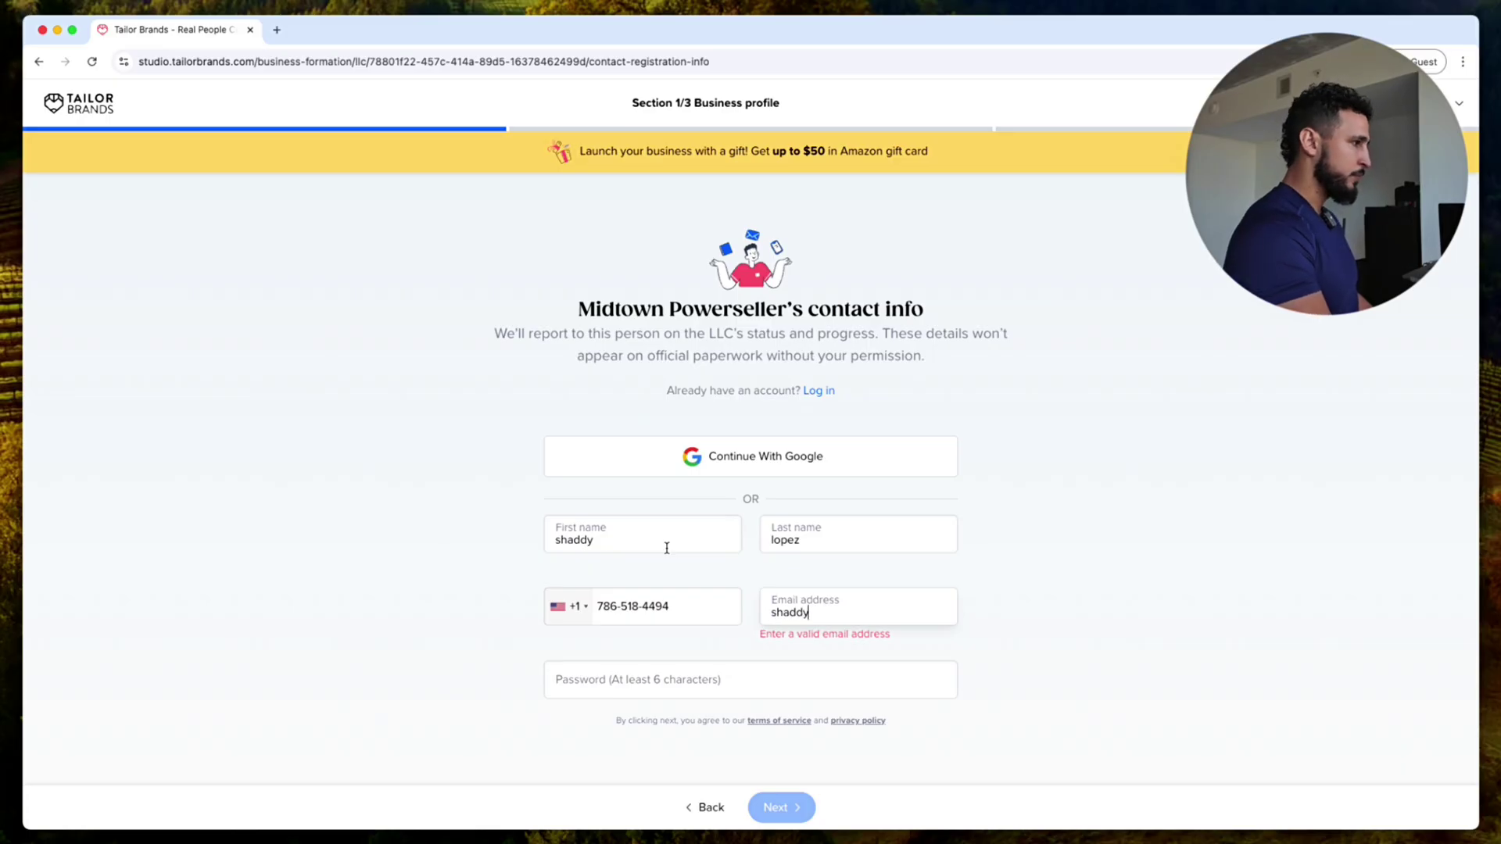
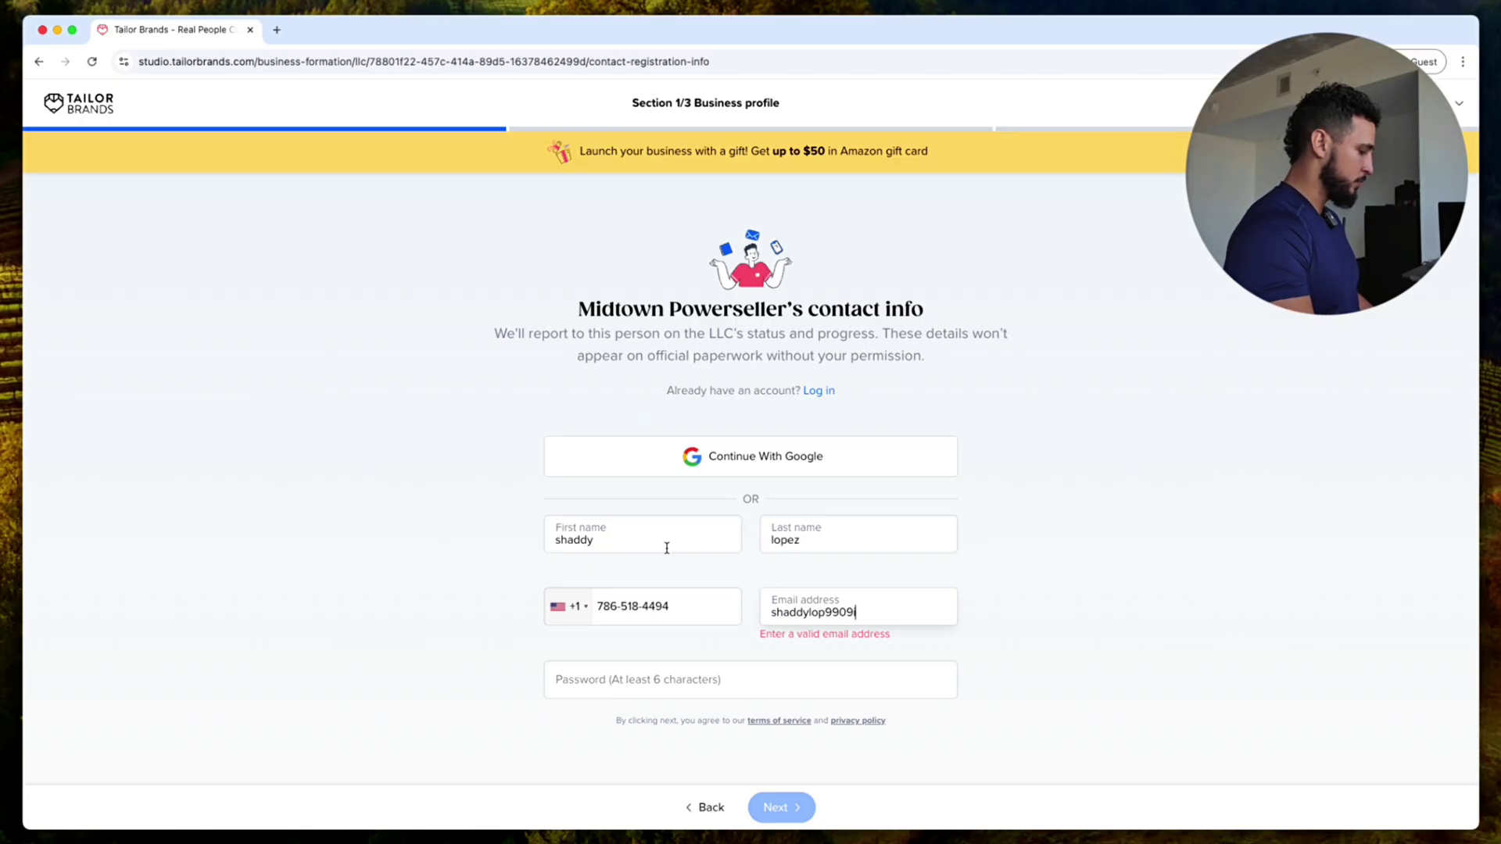
key("Tab")
type("••••••")
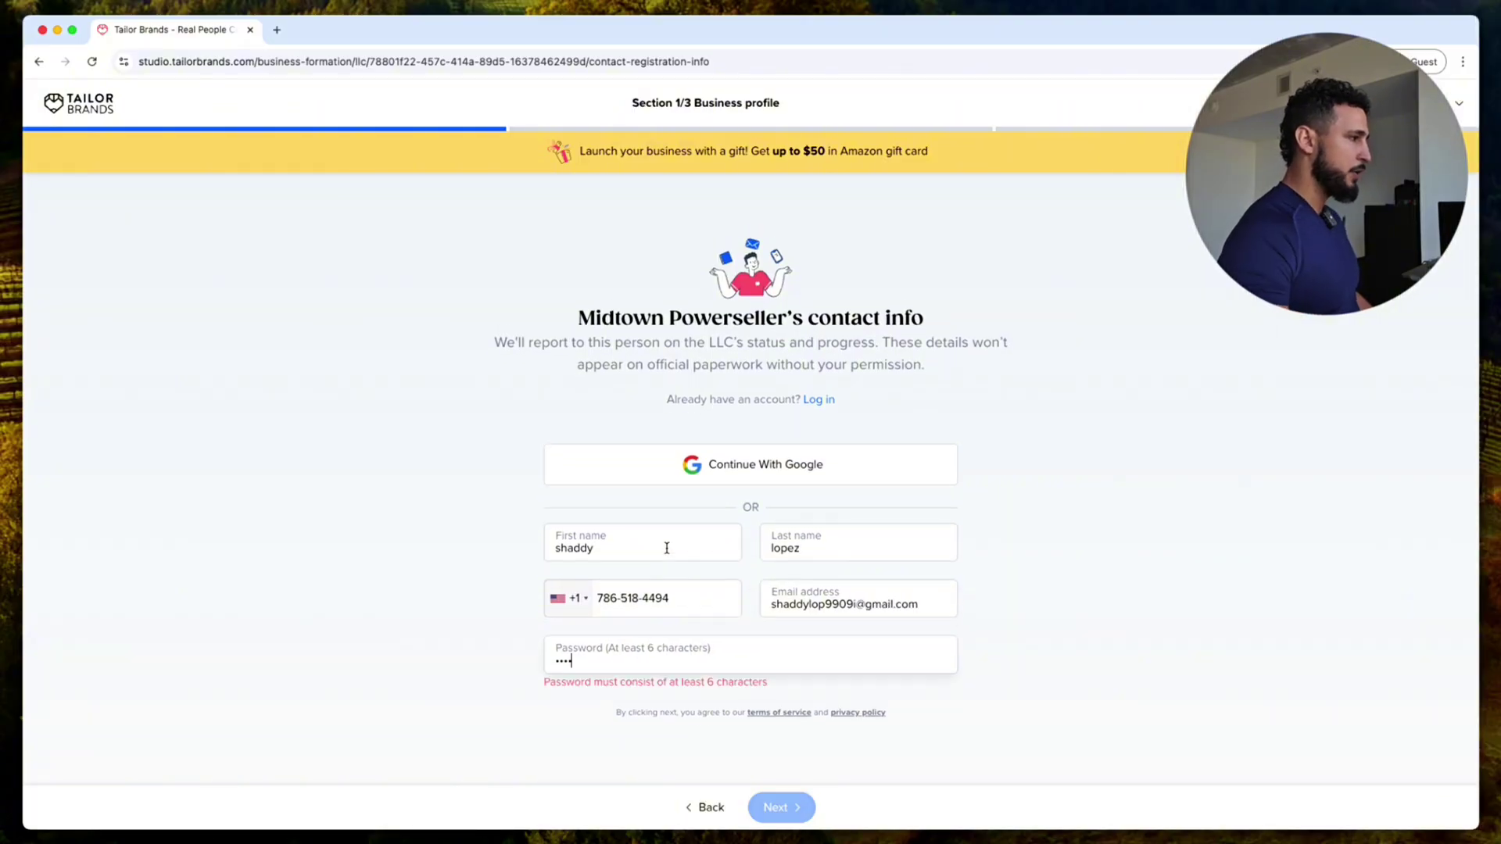
left_click(755, 807)
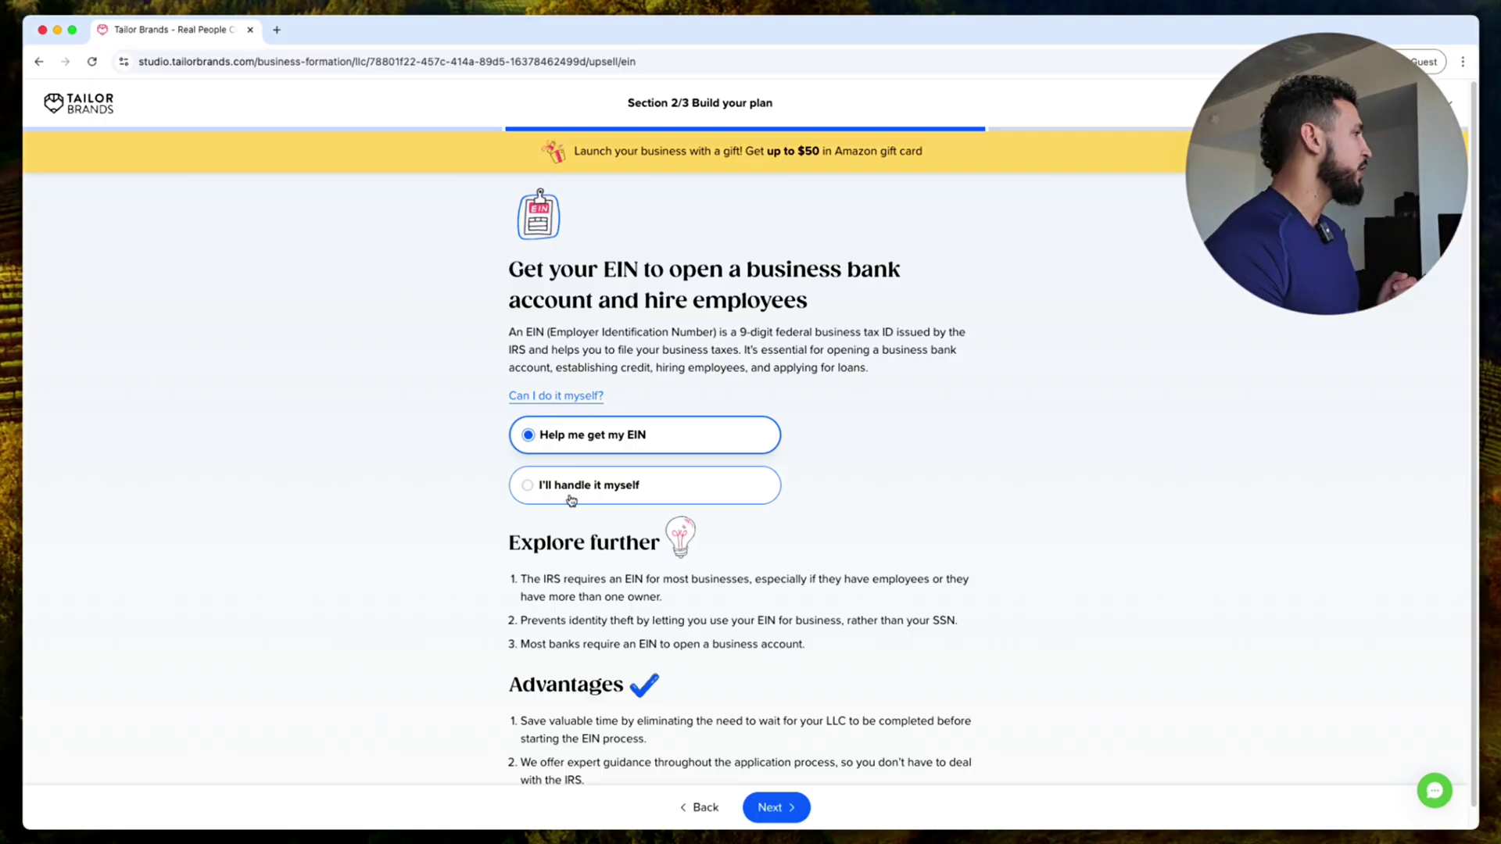
Step: Keep 'Help me get my EIN' selected and continue
scroll(638, 546, "down", 1)
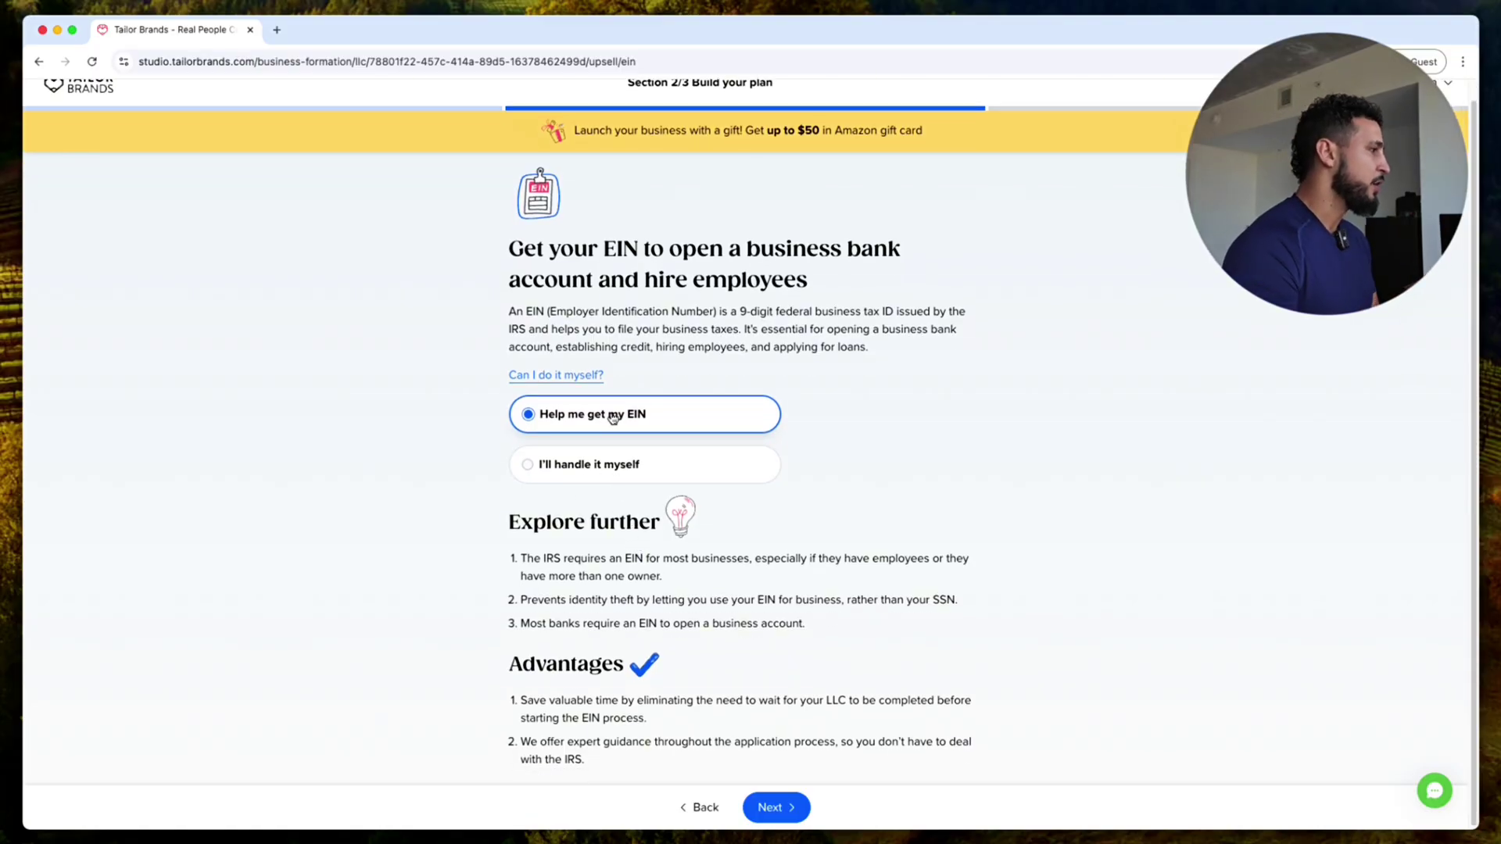
scroll(845, 803, "down", 1)
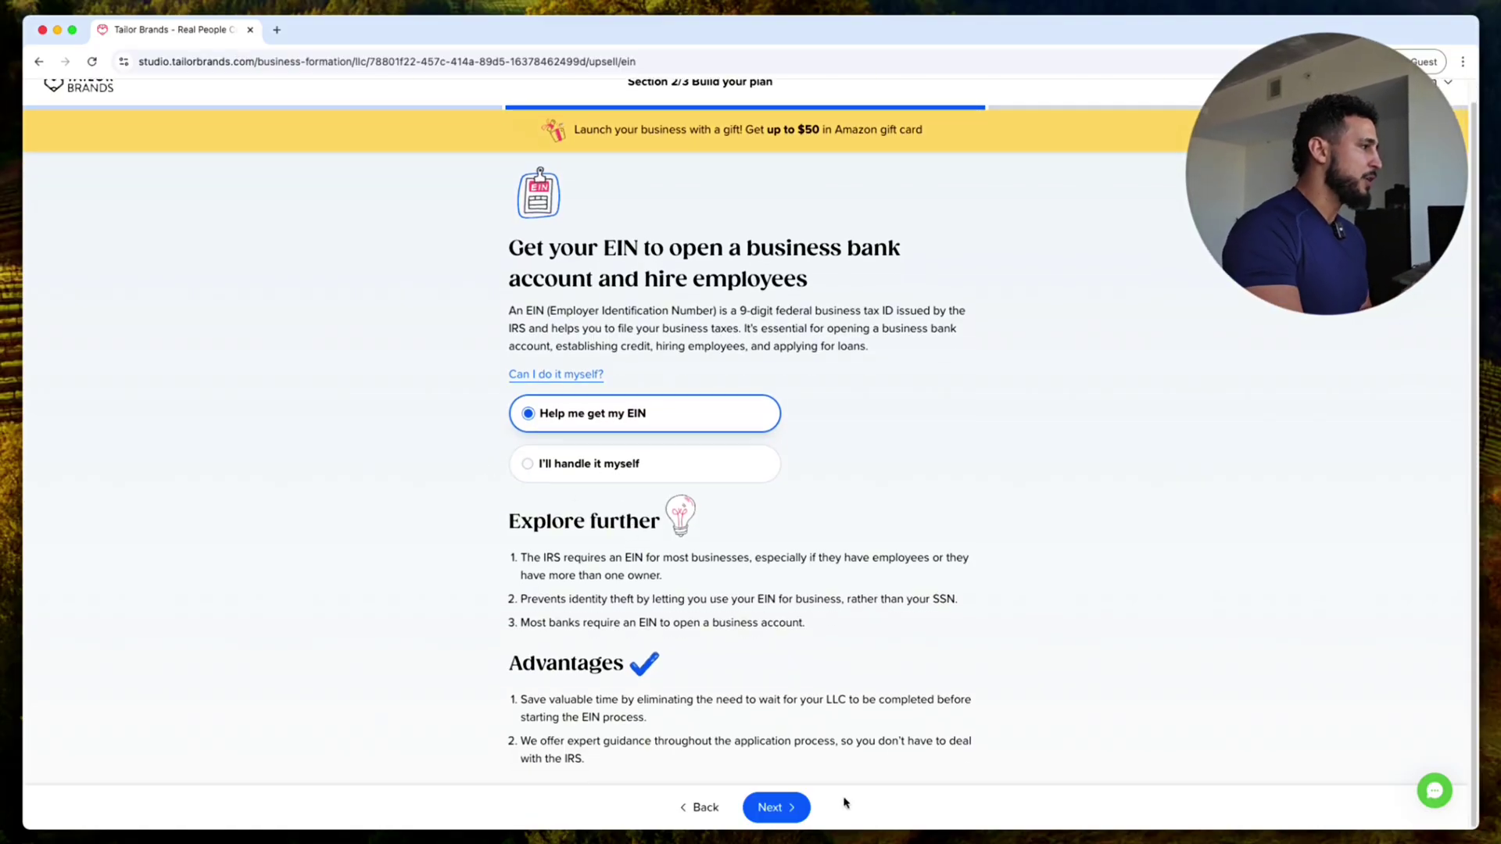
left_click(775, 821)
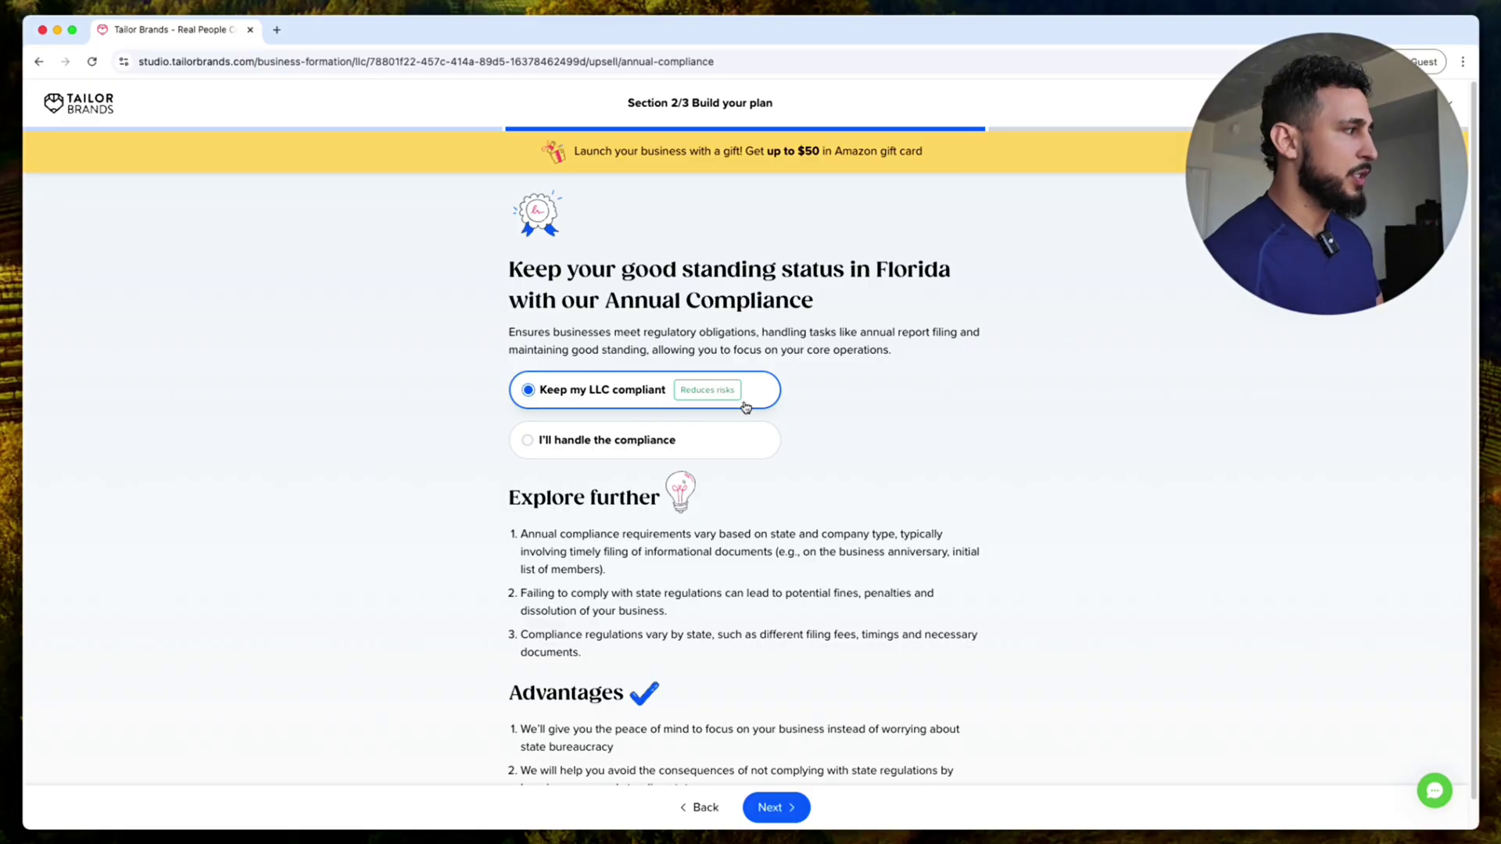
Step: Choose 'I'll handle the compliance' and 'I don't want the tools' to decline both offers
left_click(722, 443)
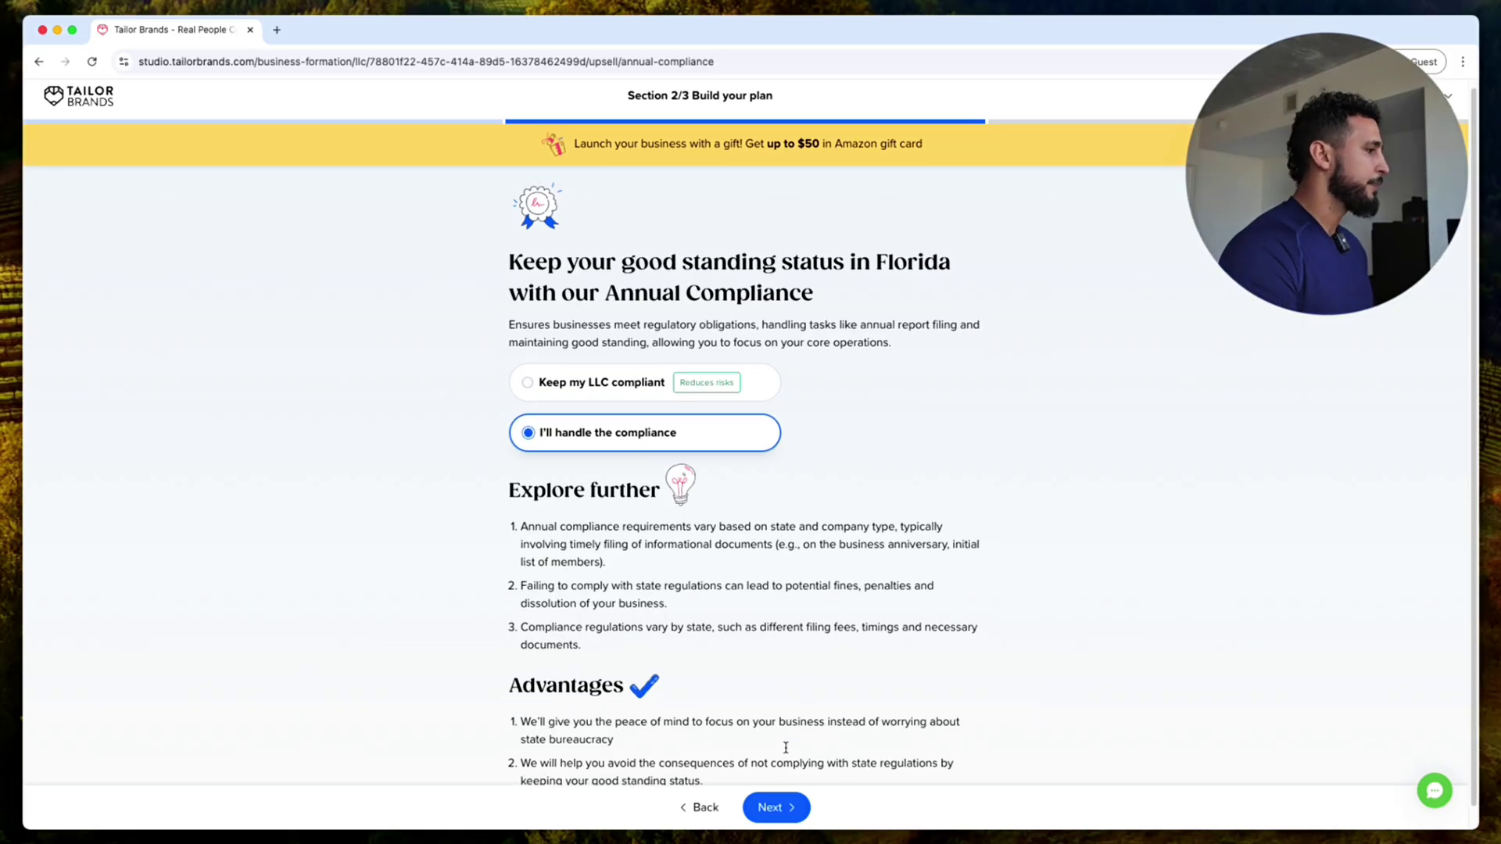
left_click(767, 801)
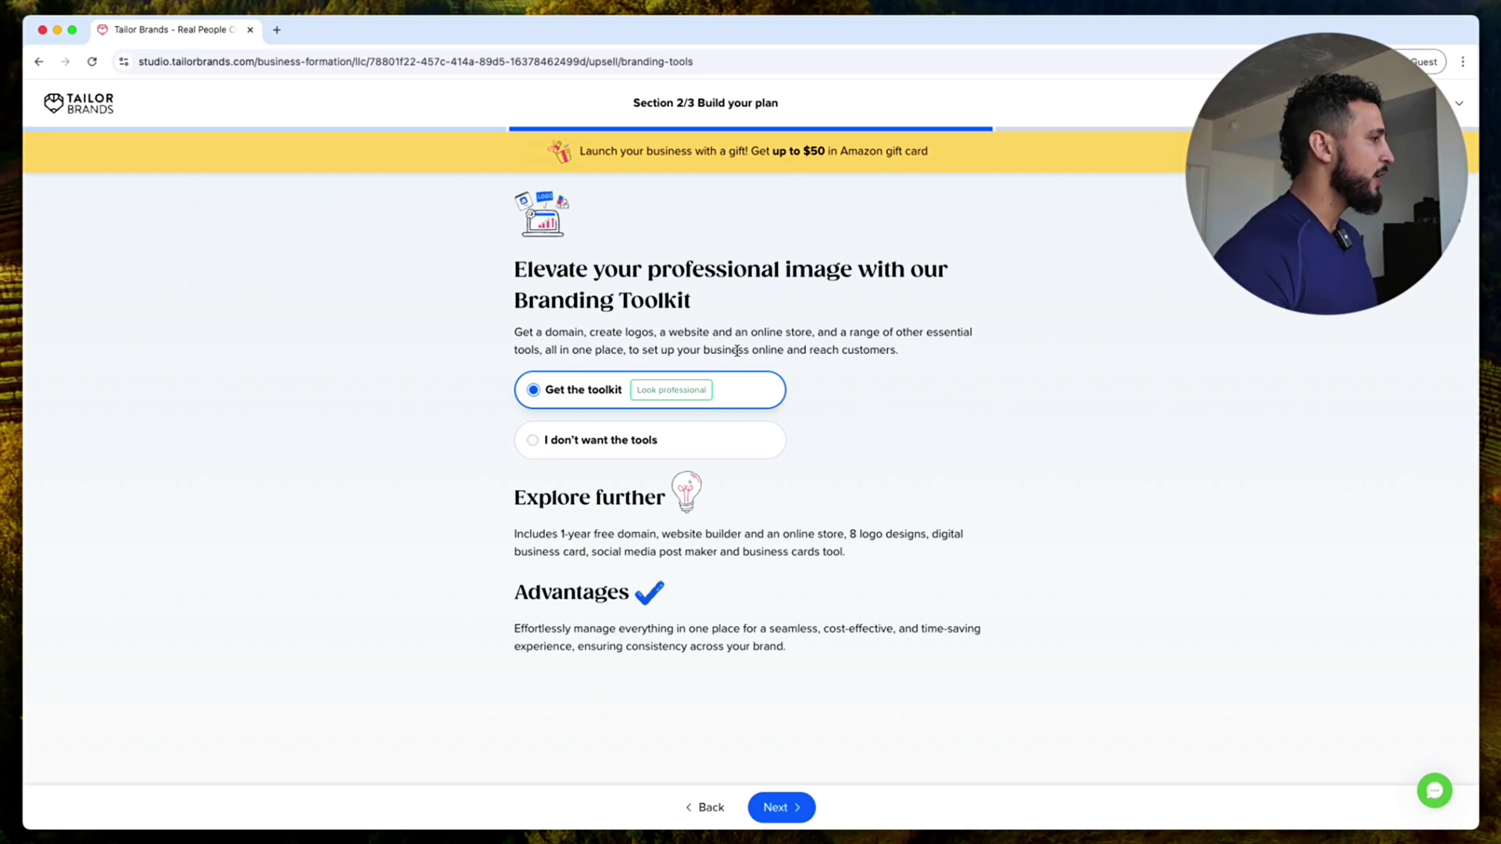
left_click(657, 450)
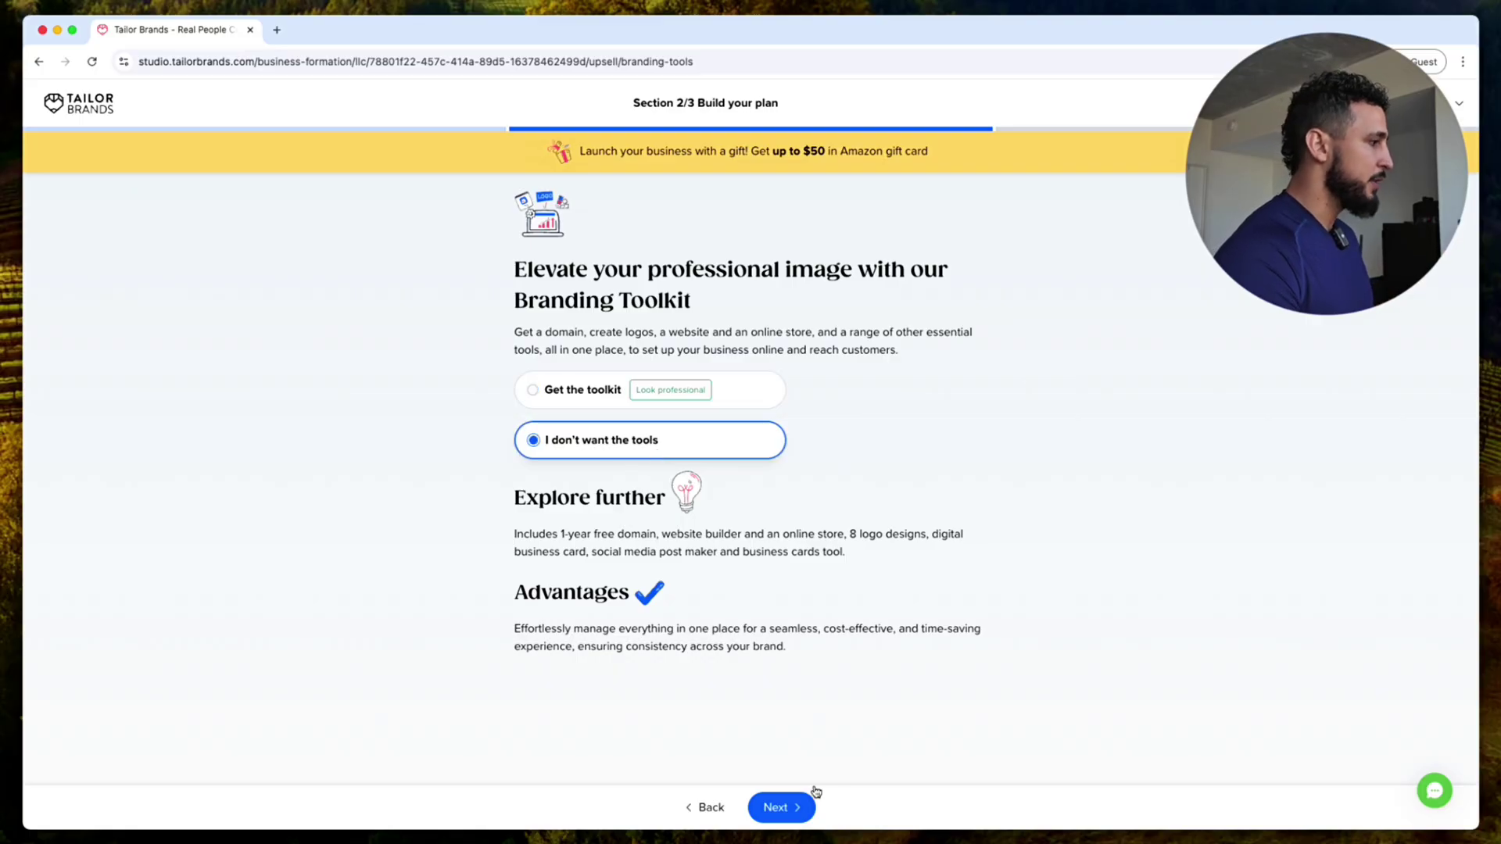
left_click(791, 808)
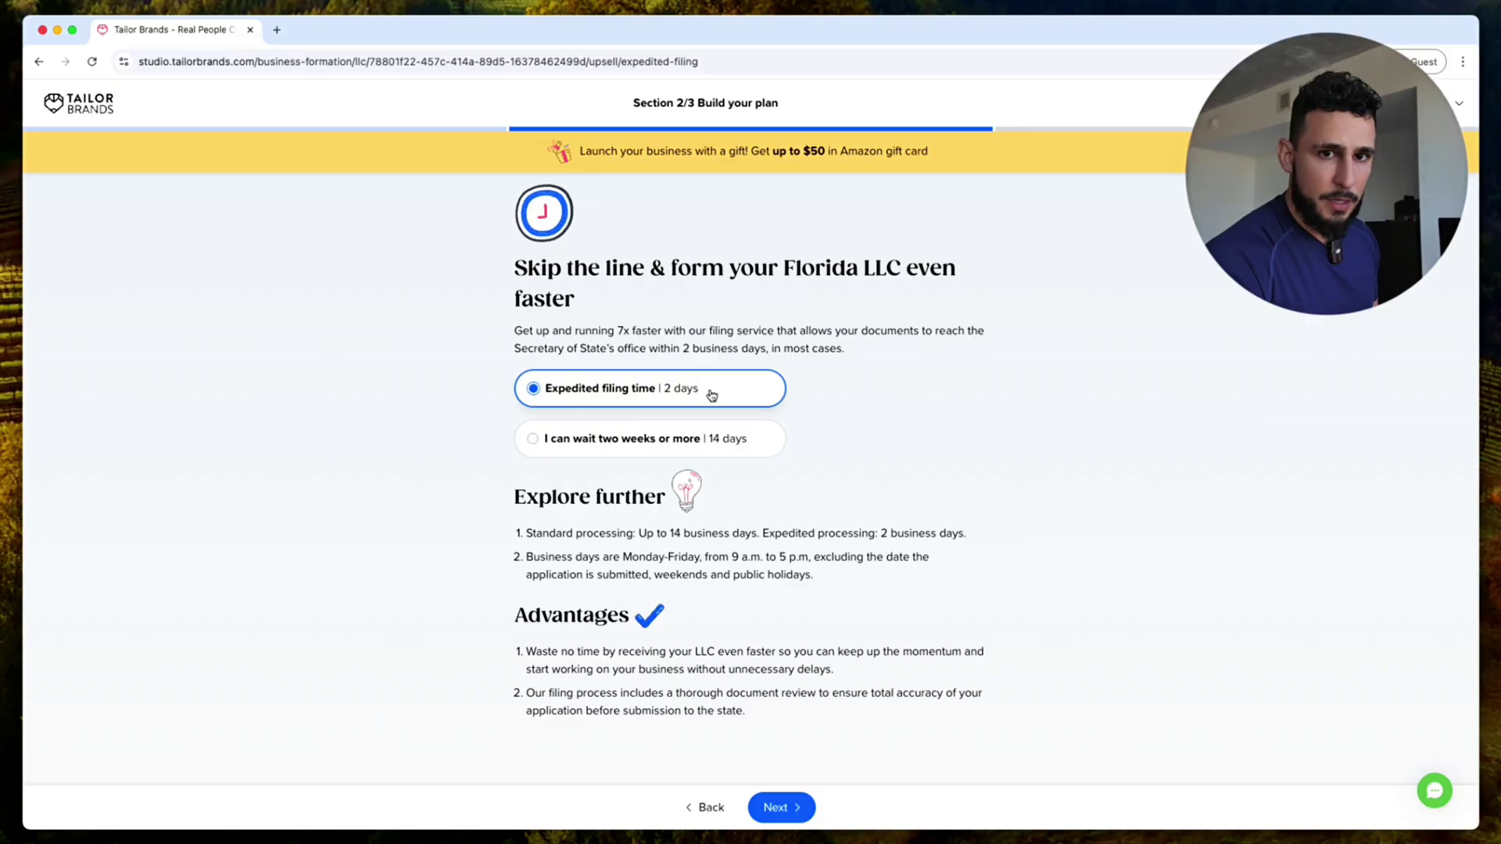
Step: Keep 'Expedited filing time' (2-day) selected instead of the two-week wait, and continue
left_click(688, 454)
left_click(733, 398)
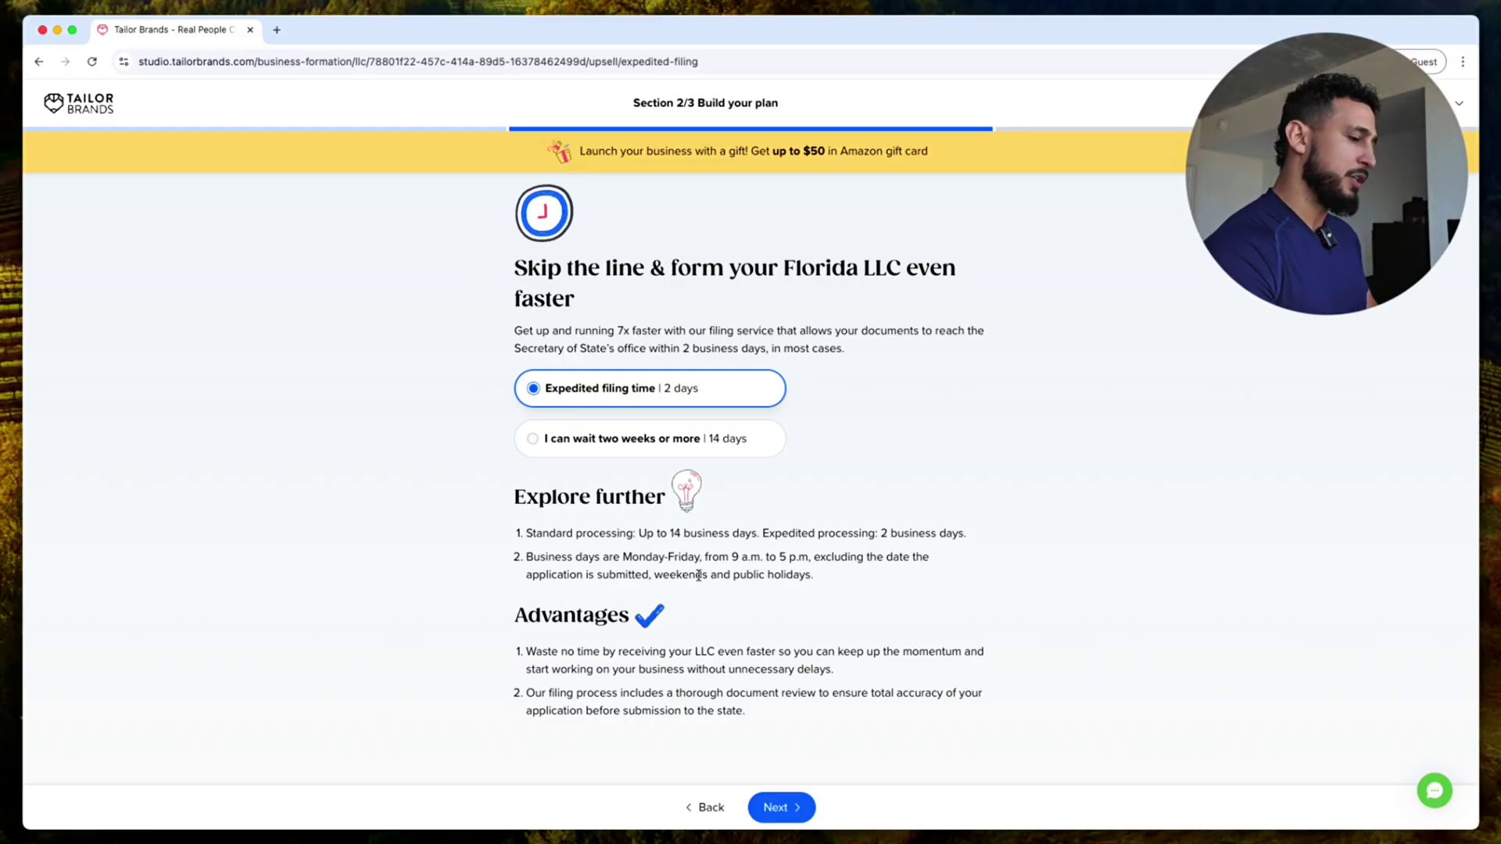
left_click(796, 811)
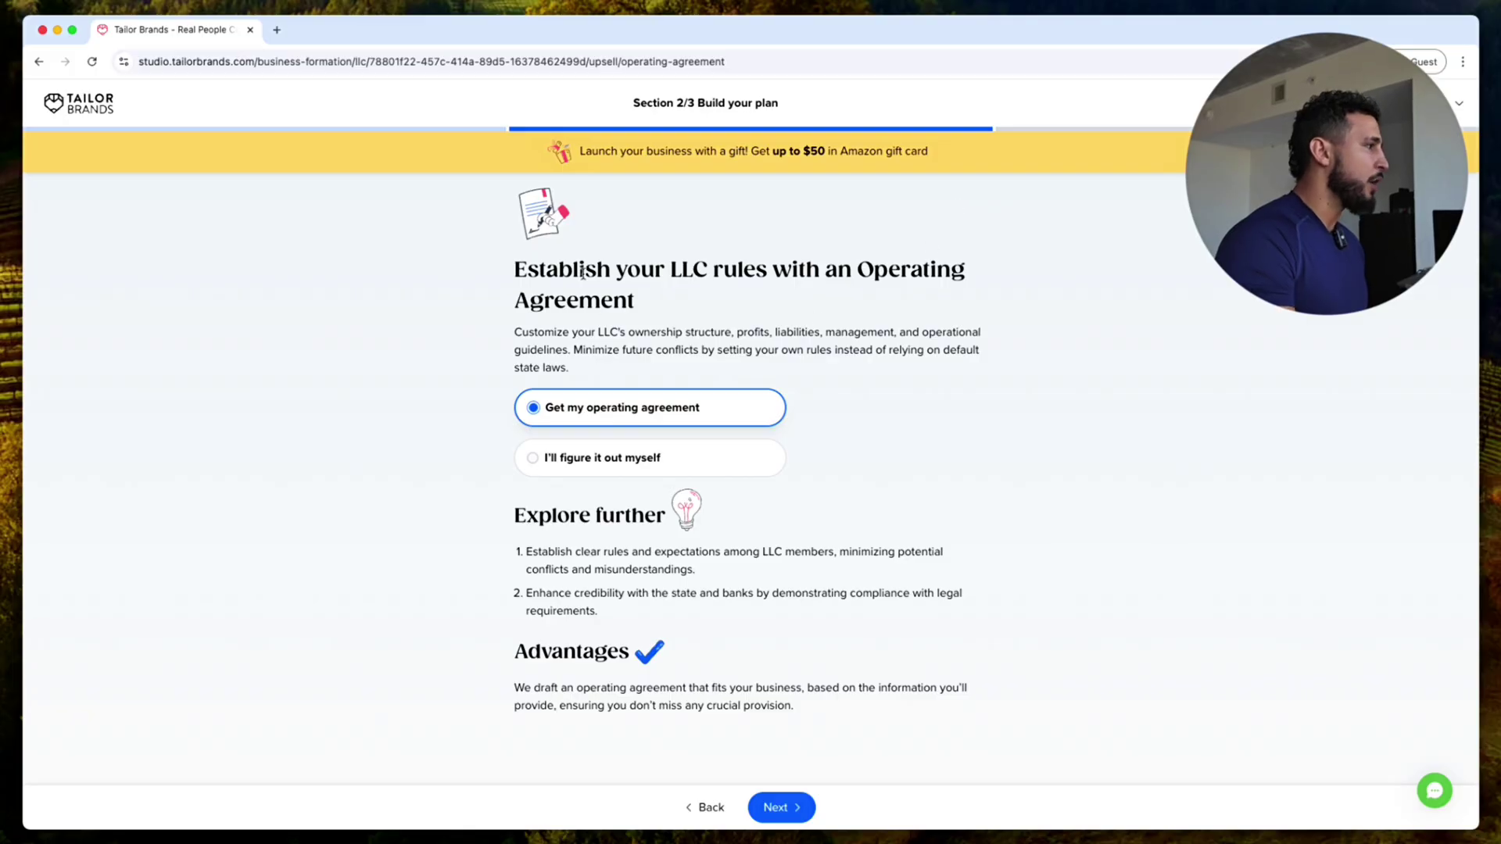
Step: Choose 'I'll figure it out myself' on the Operating Agreement offer and continue
left_click_drag(860, 269, 878, 295)
left_click(877, 306)
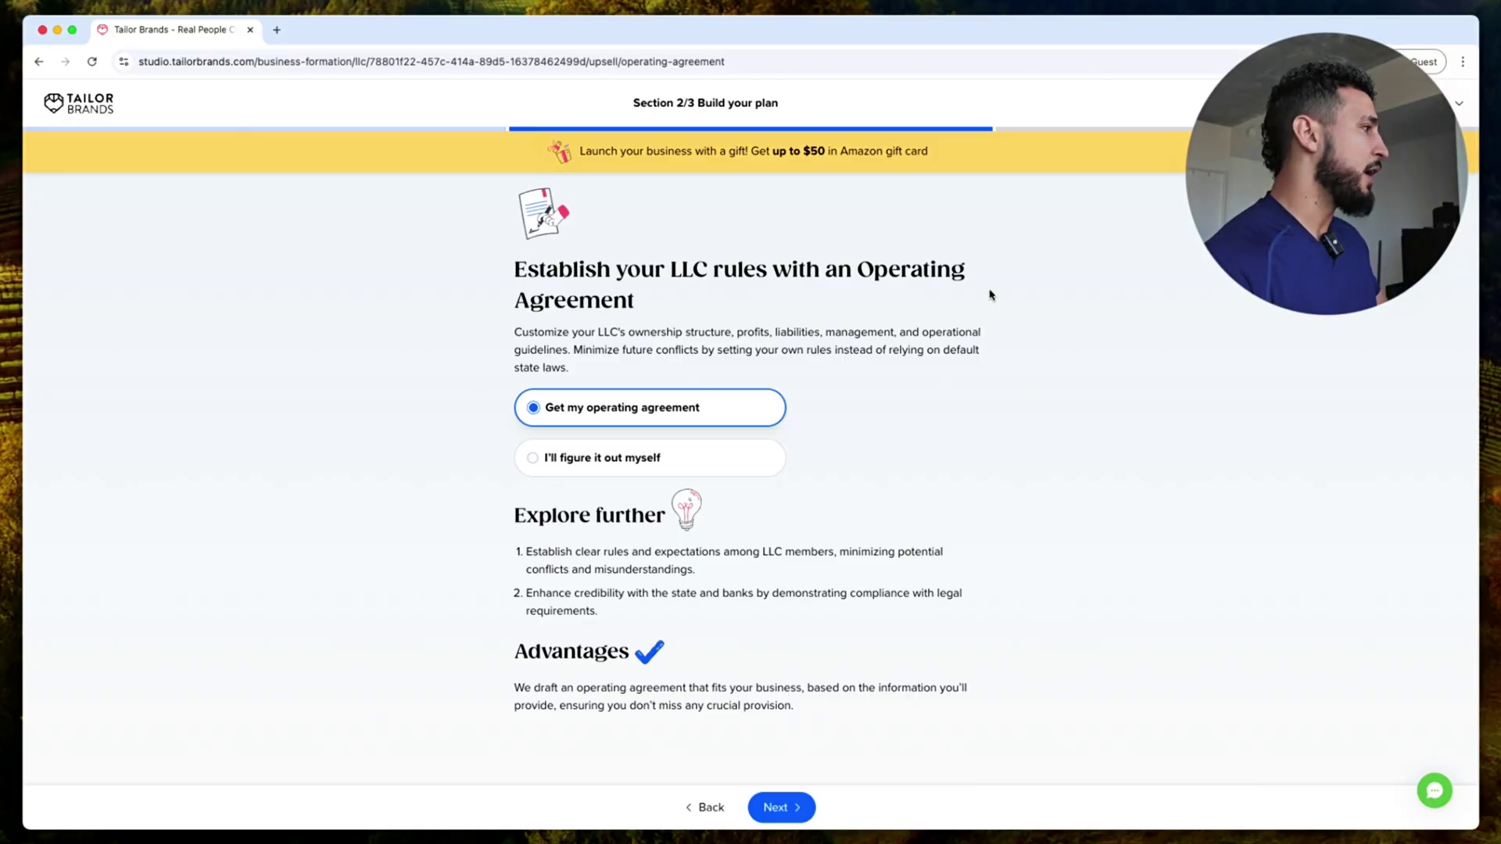
left_click(656, 474)
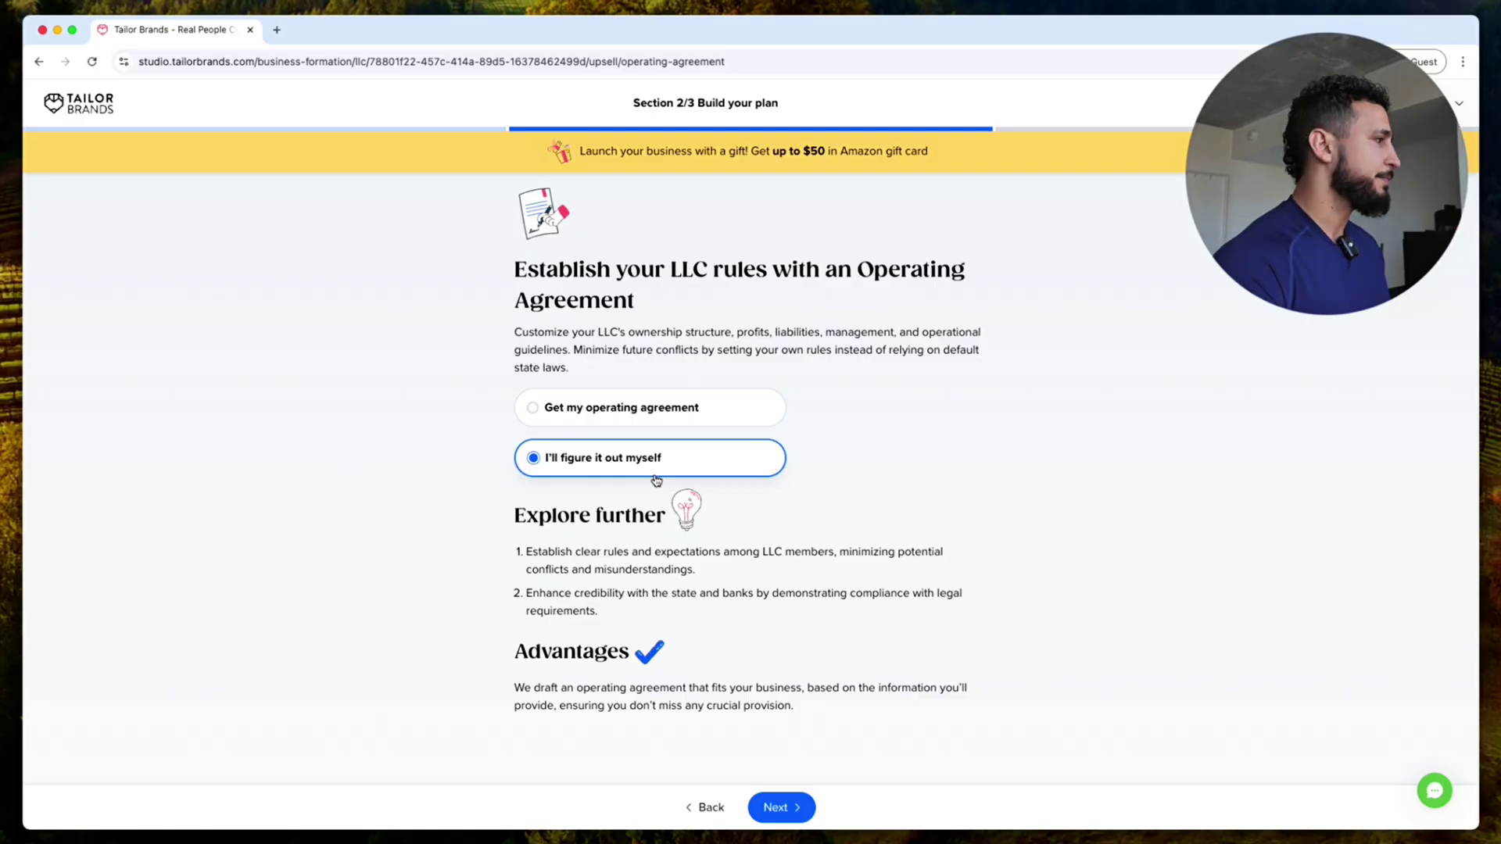
left_click(782, 807)
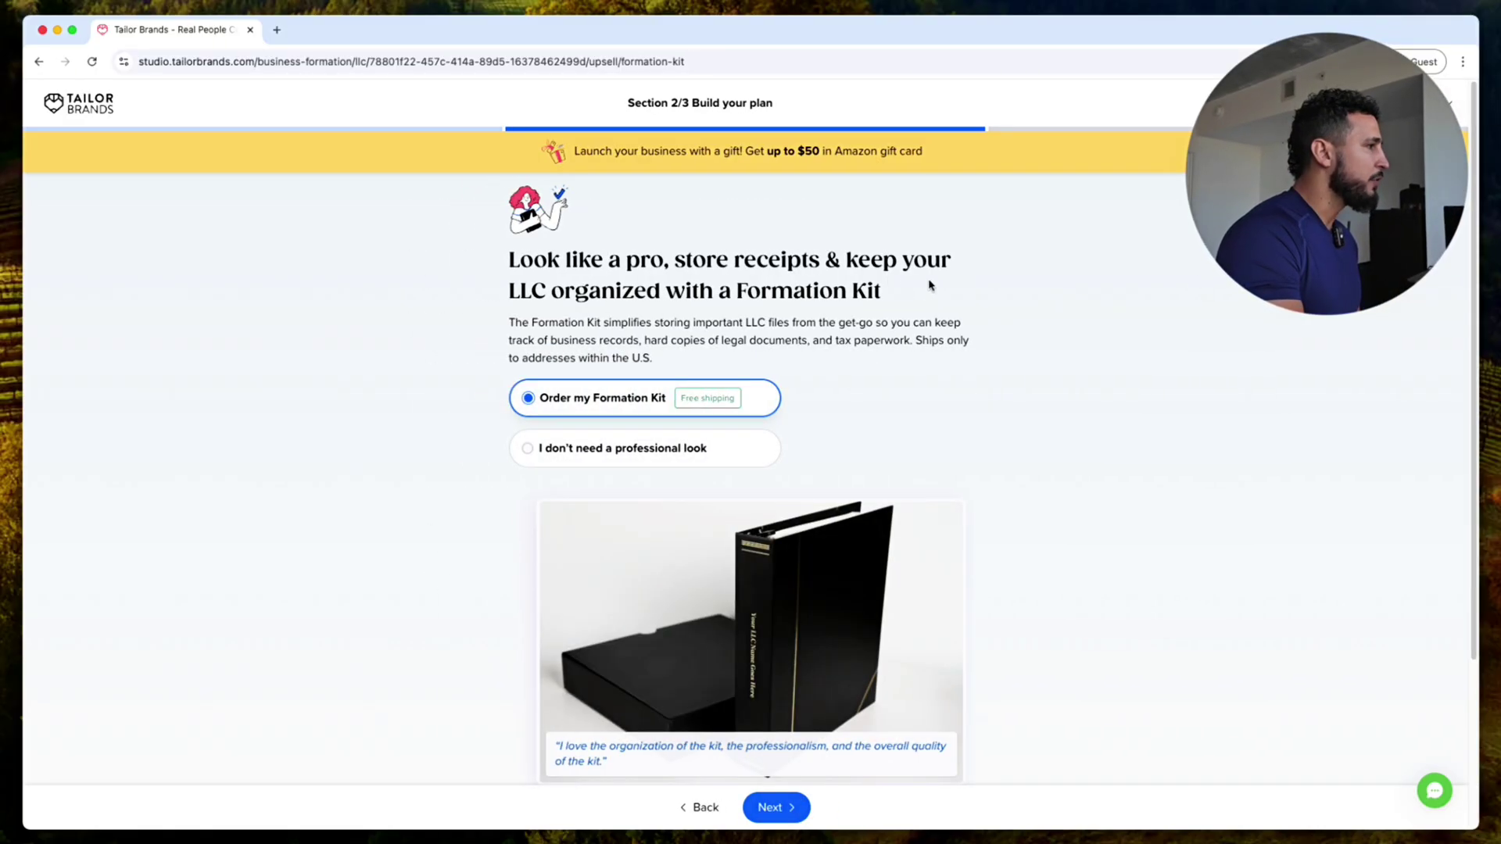
Step: Choose 'I don't need a professional look' for the Formation Kit and 'Get notified' for text updates
left_click(724, 447)
scroll(871, 633, "down", 3)
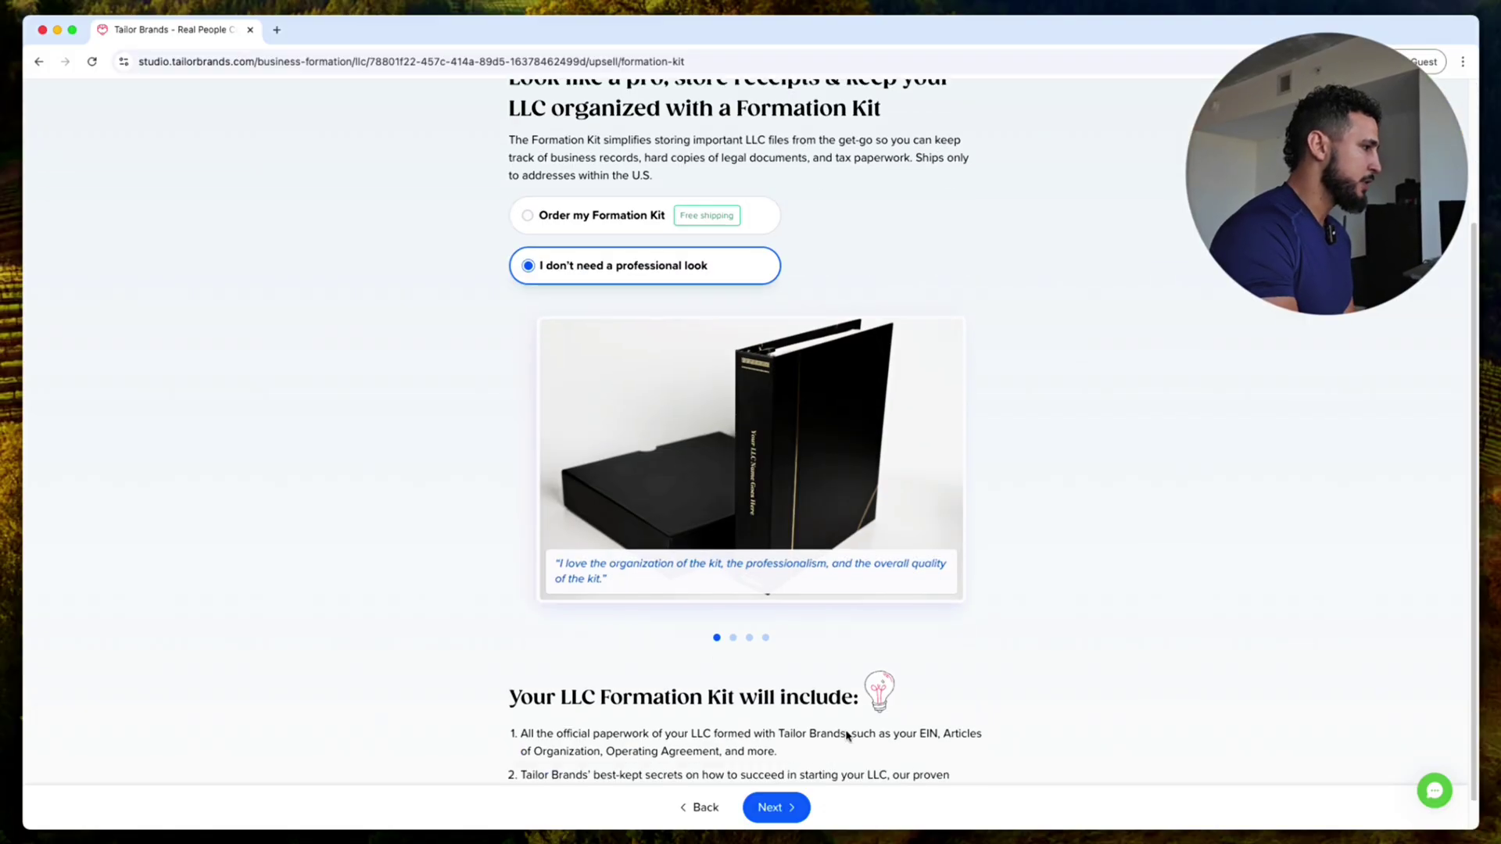
left_click(788, 806)
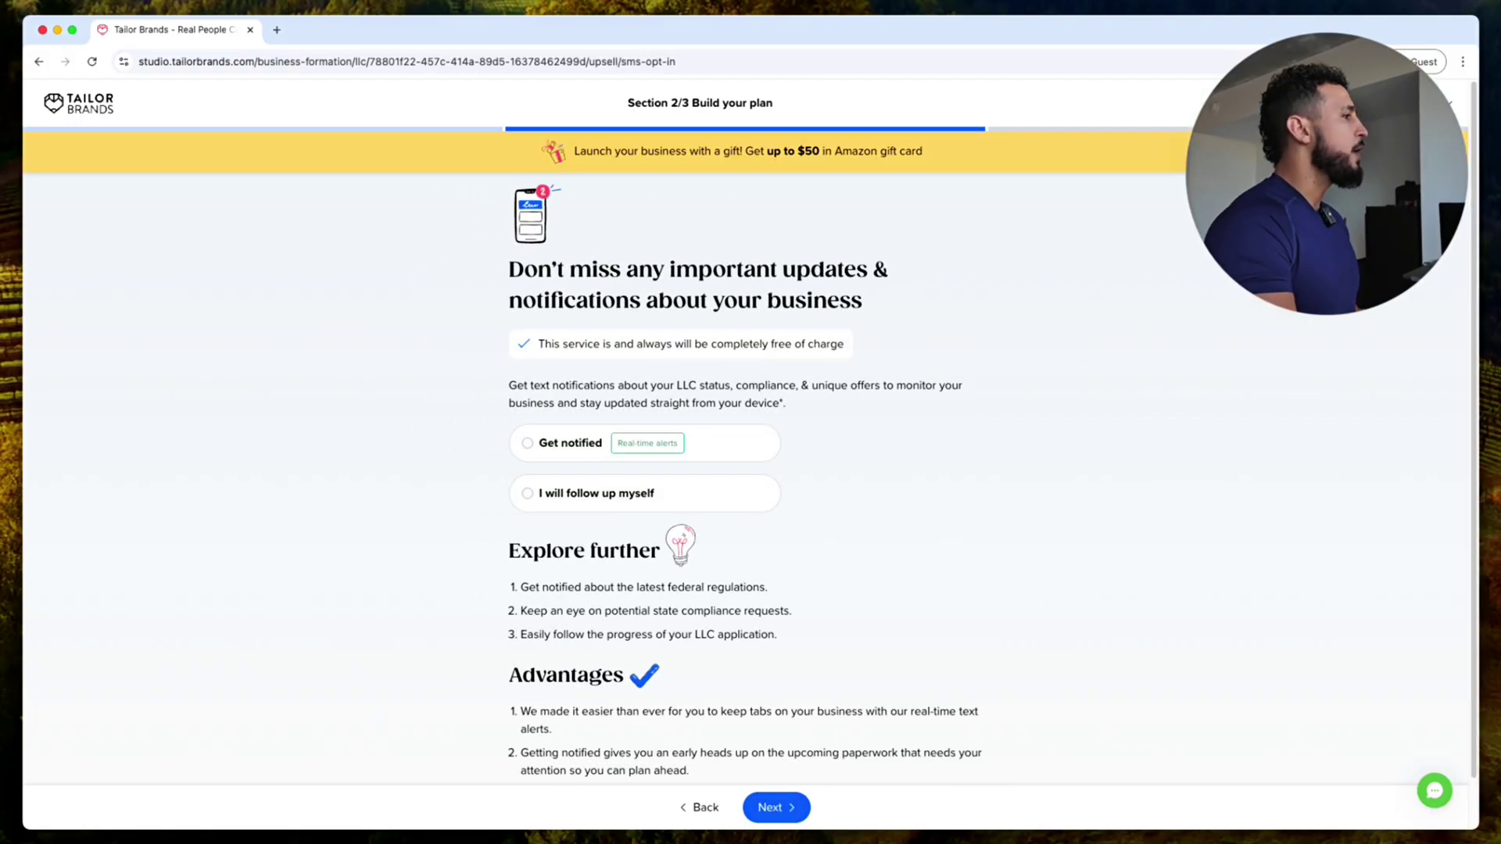
left_click(752, 444)
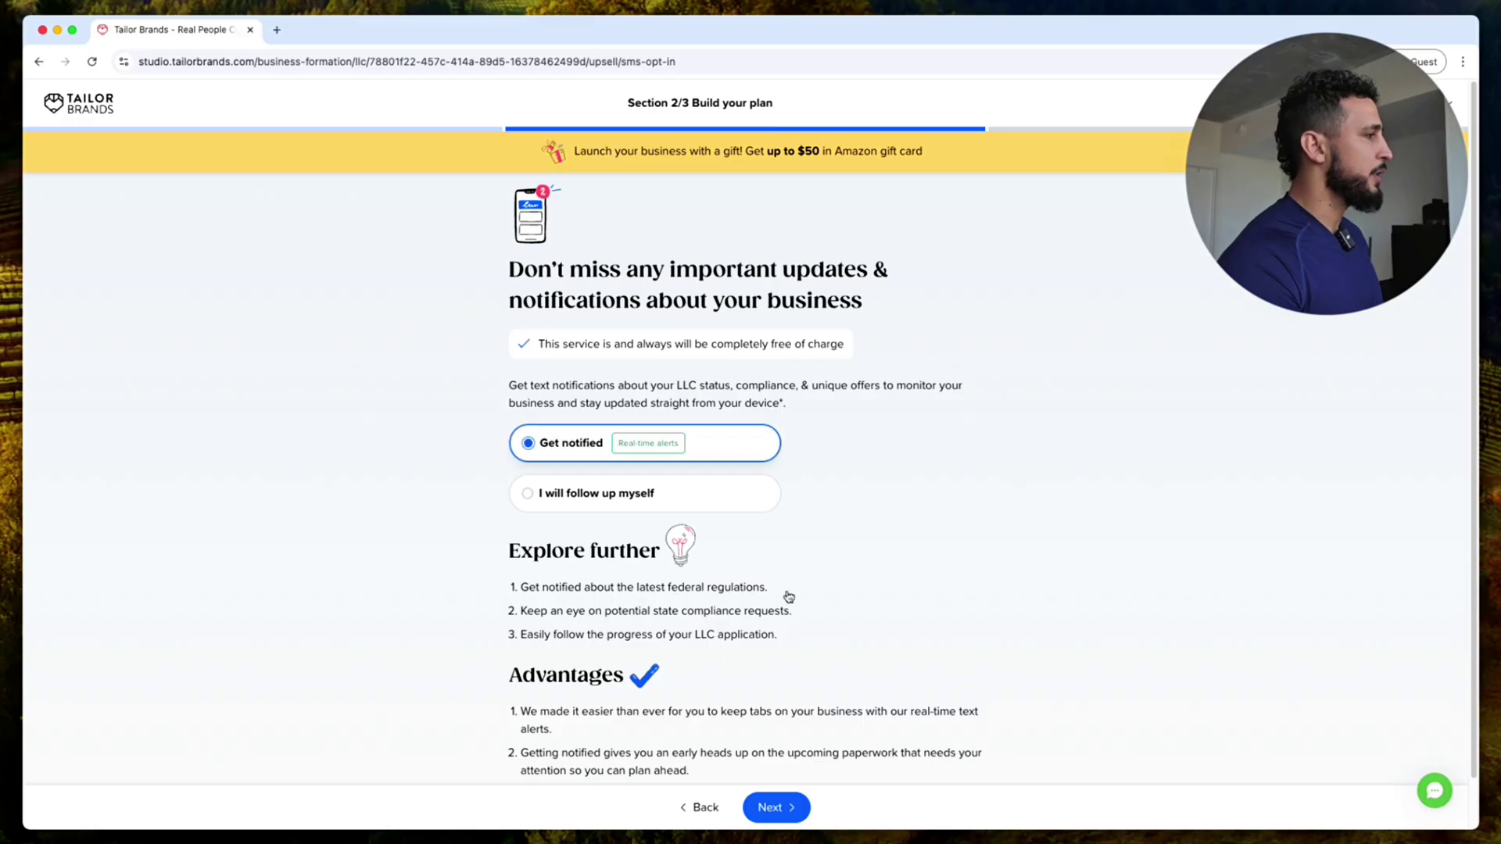
left_click(783, 815)
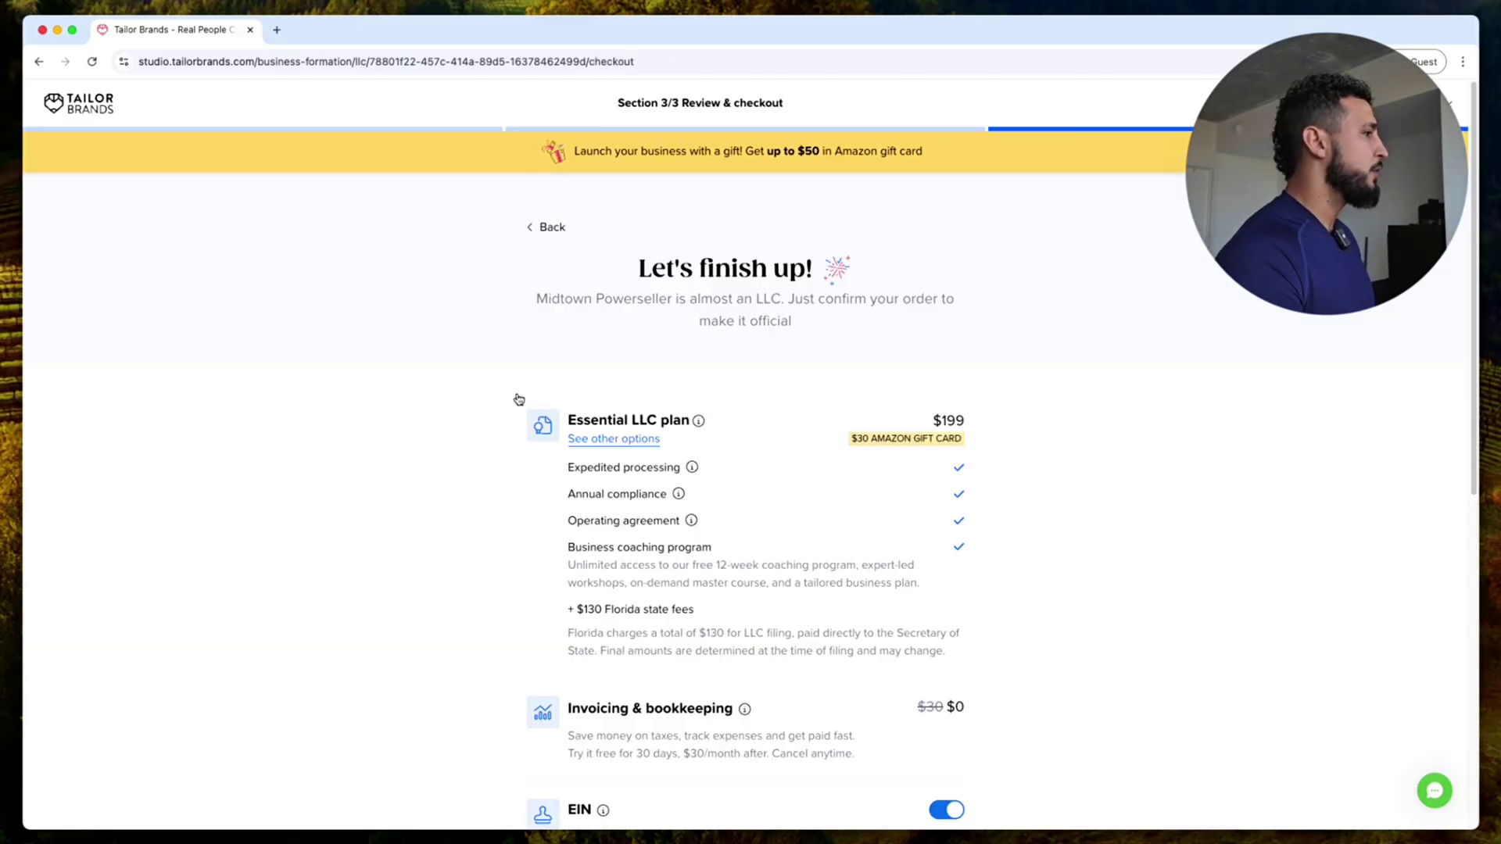
Step: Review the $199 Essential checkout total, then choose 'See other options' for plan comparison
scroll(1075, 364, "down", 1)
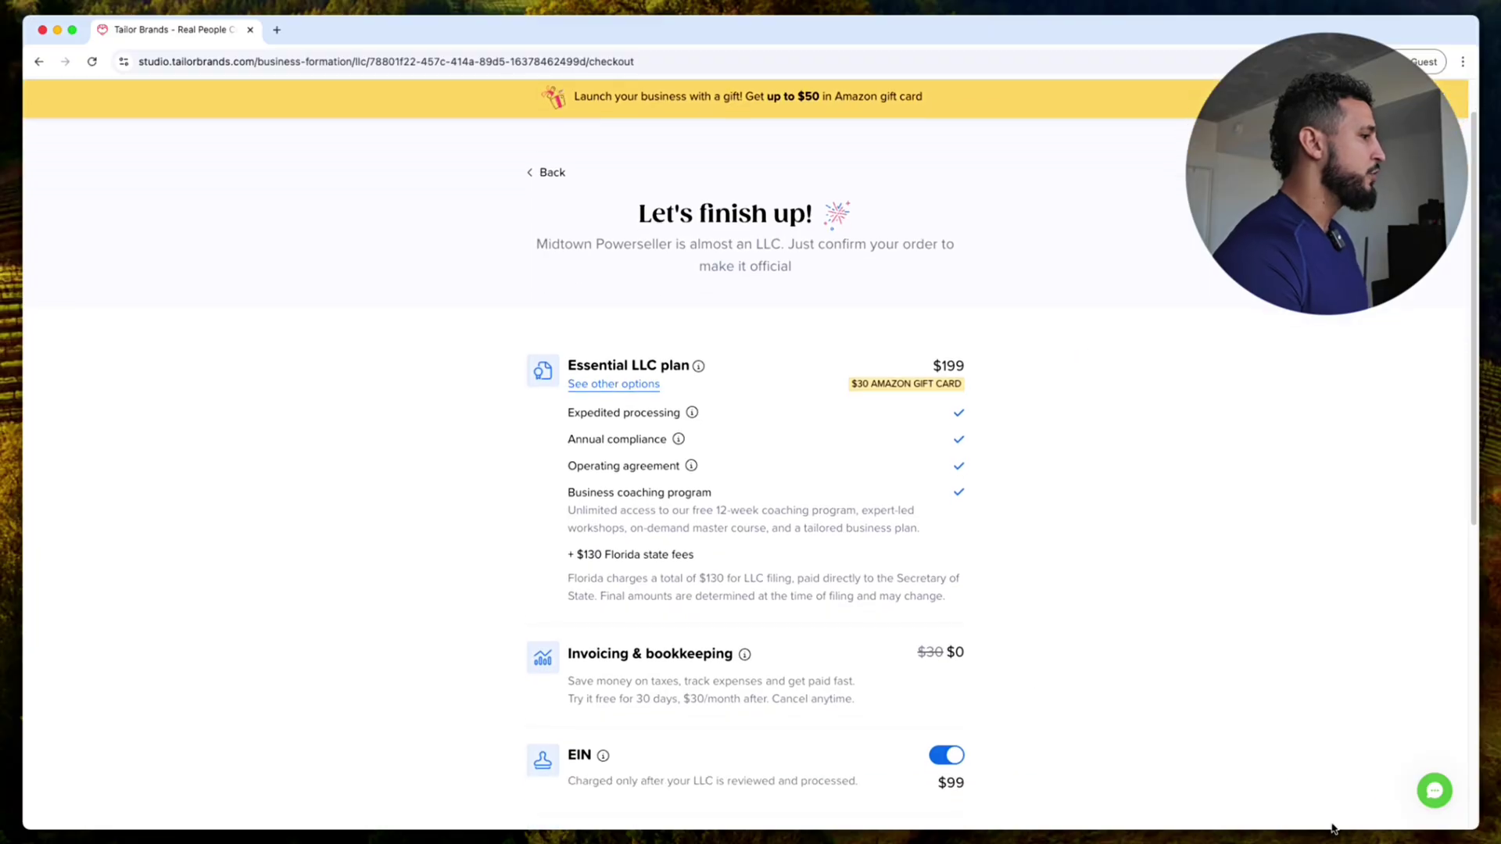
scroll(868, 373, "down", 6)
scroll(915, 443, "up", 5)
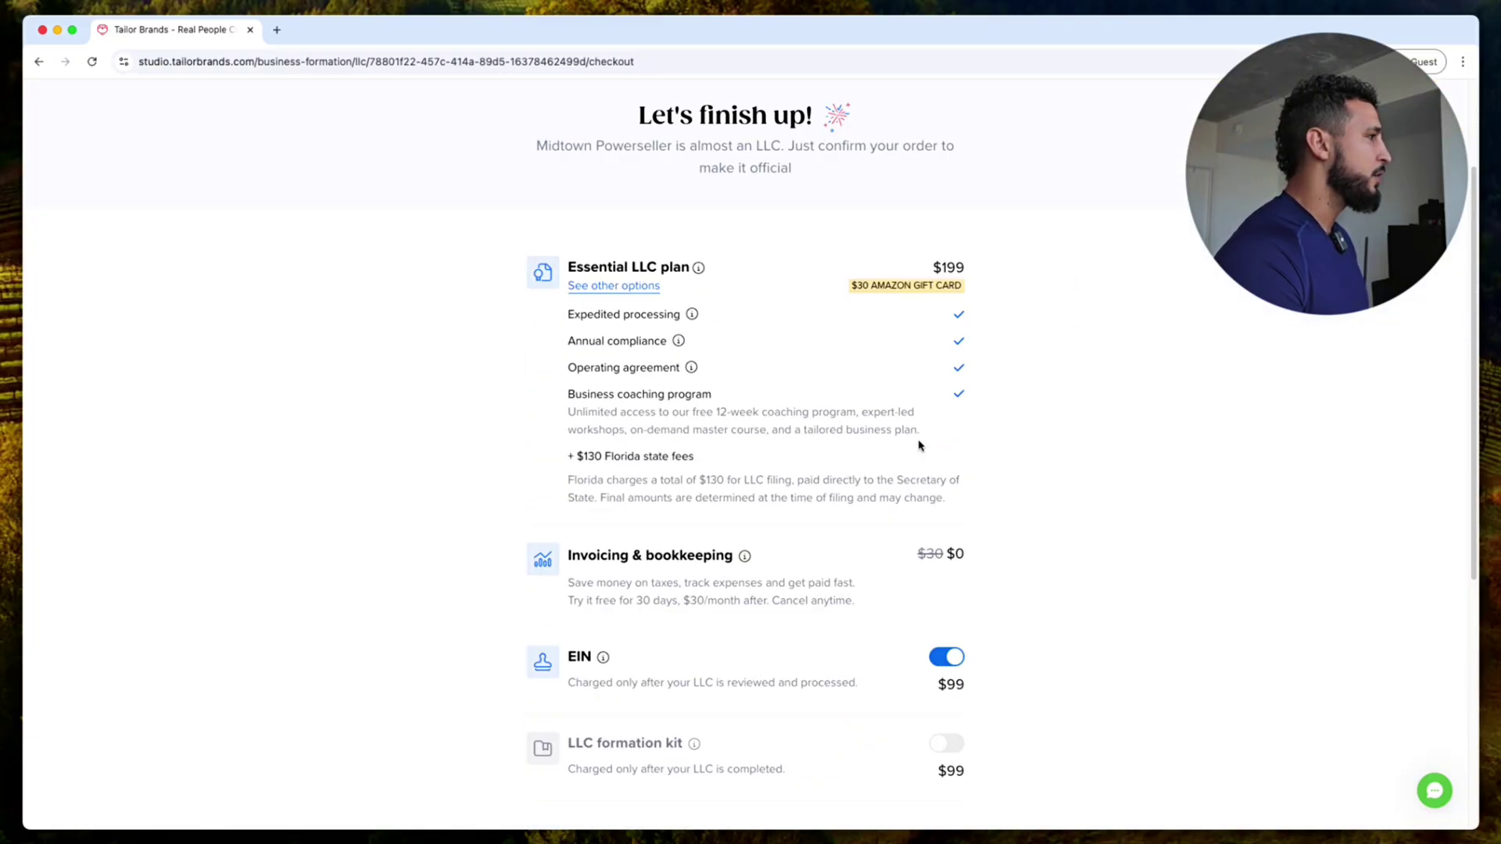
scroll(925, 406, "down", 4)
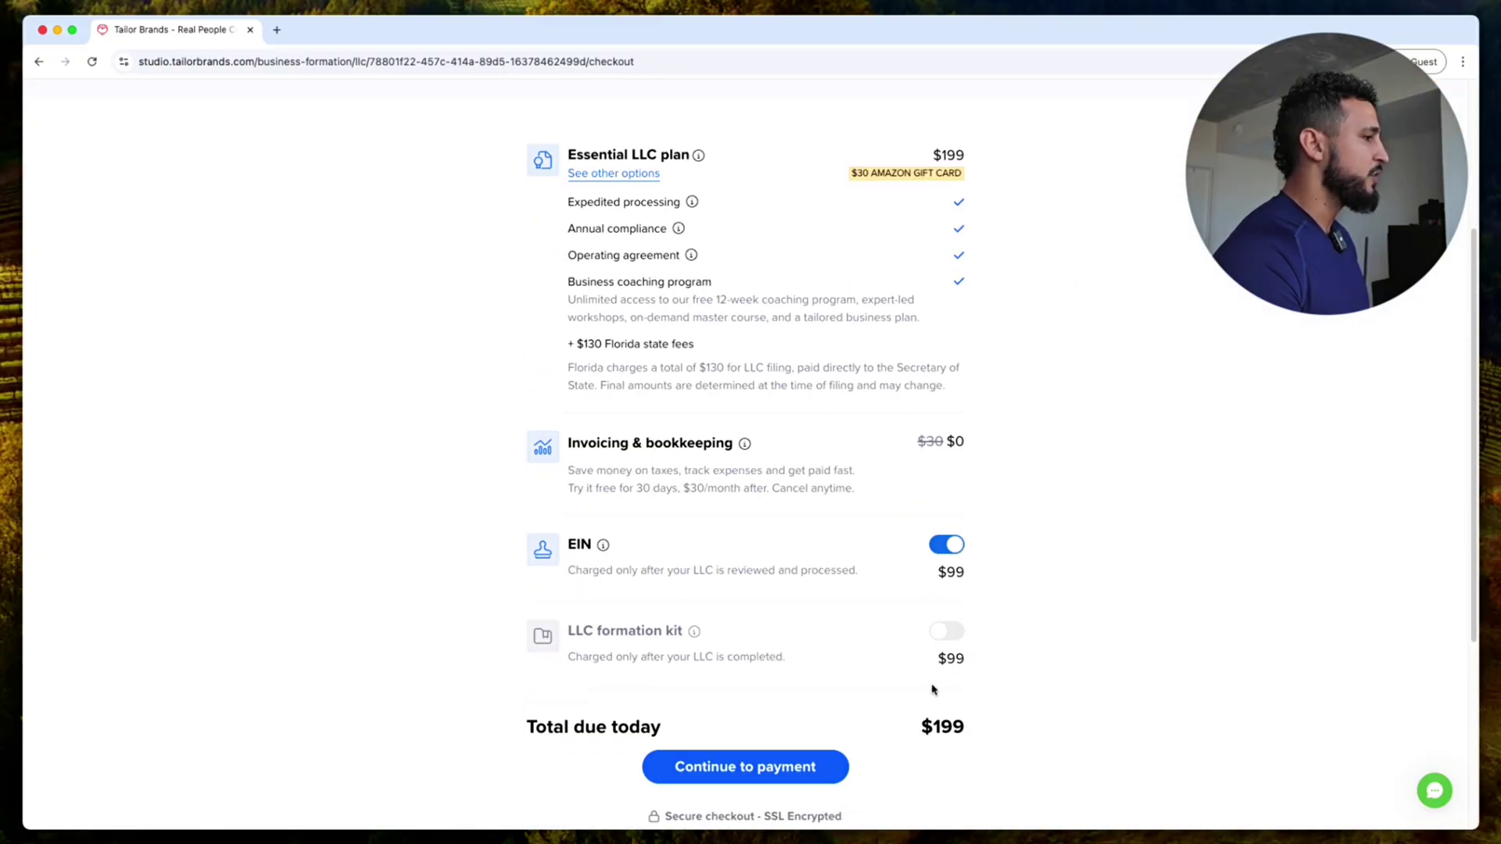
left_click_drag(917, 656, 982, 655)
left_click(992, 661)
scroll(990, 657, "up", 3)
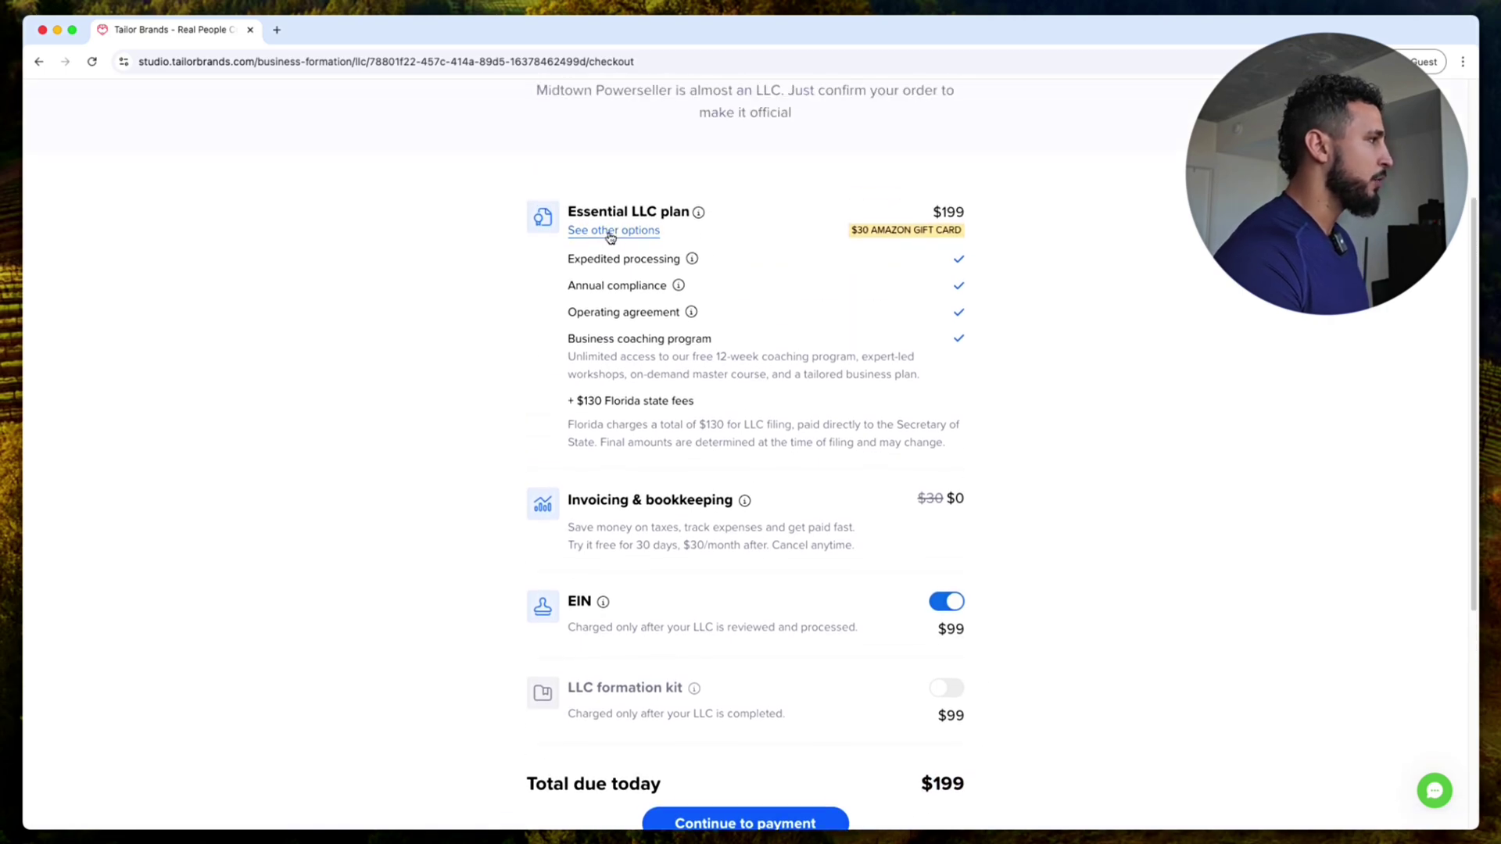
left_click(635, 230)
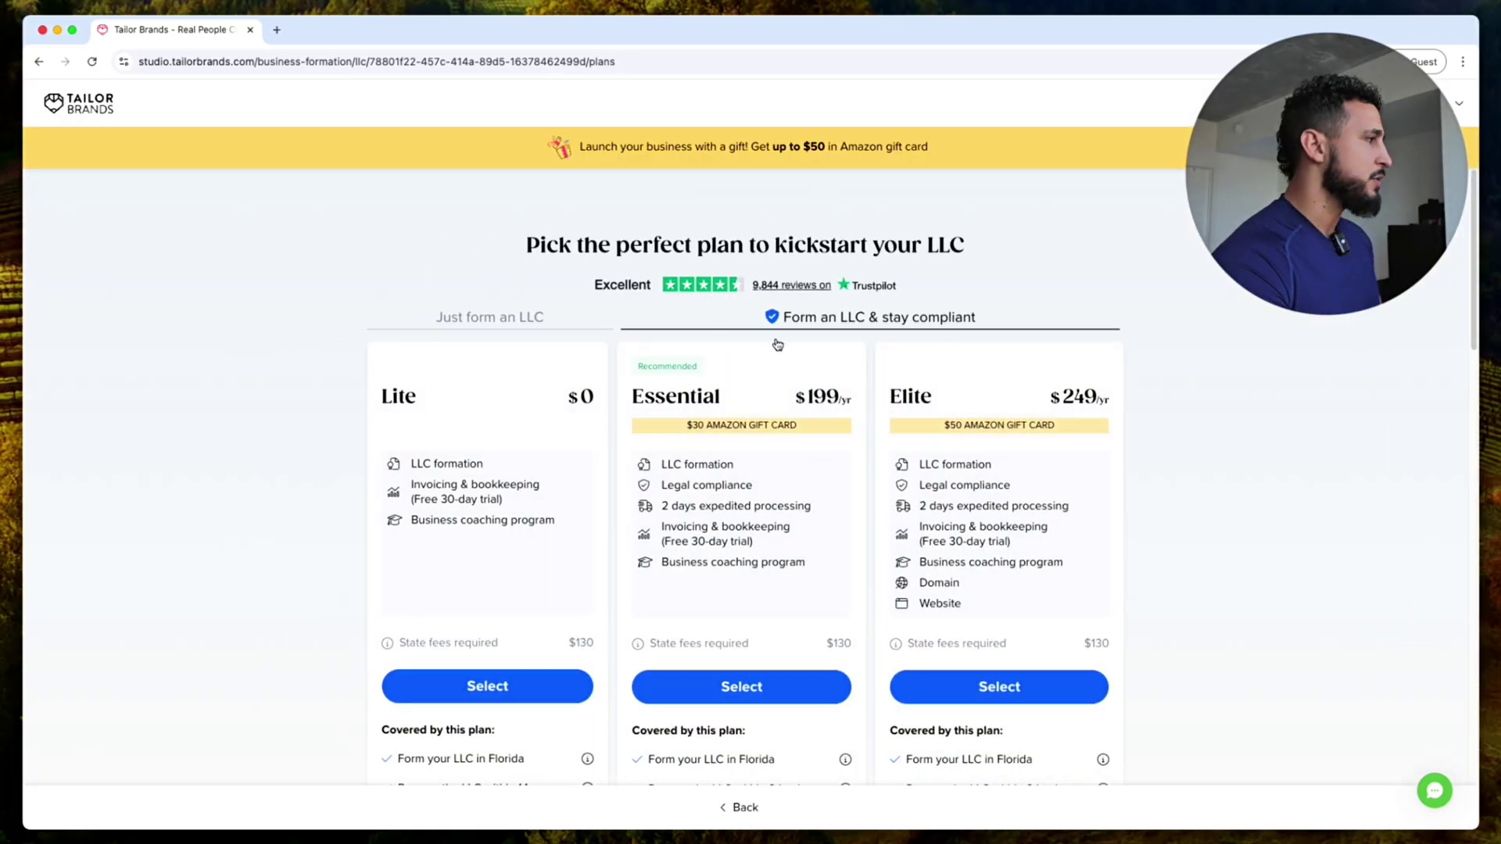
Step: Compare the plan cards, noting the Lite plan's $130 state fee, and select the free $0 Lite plan
scroll(778, 387, "down", 2)
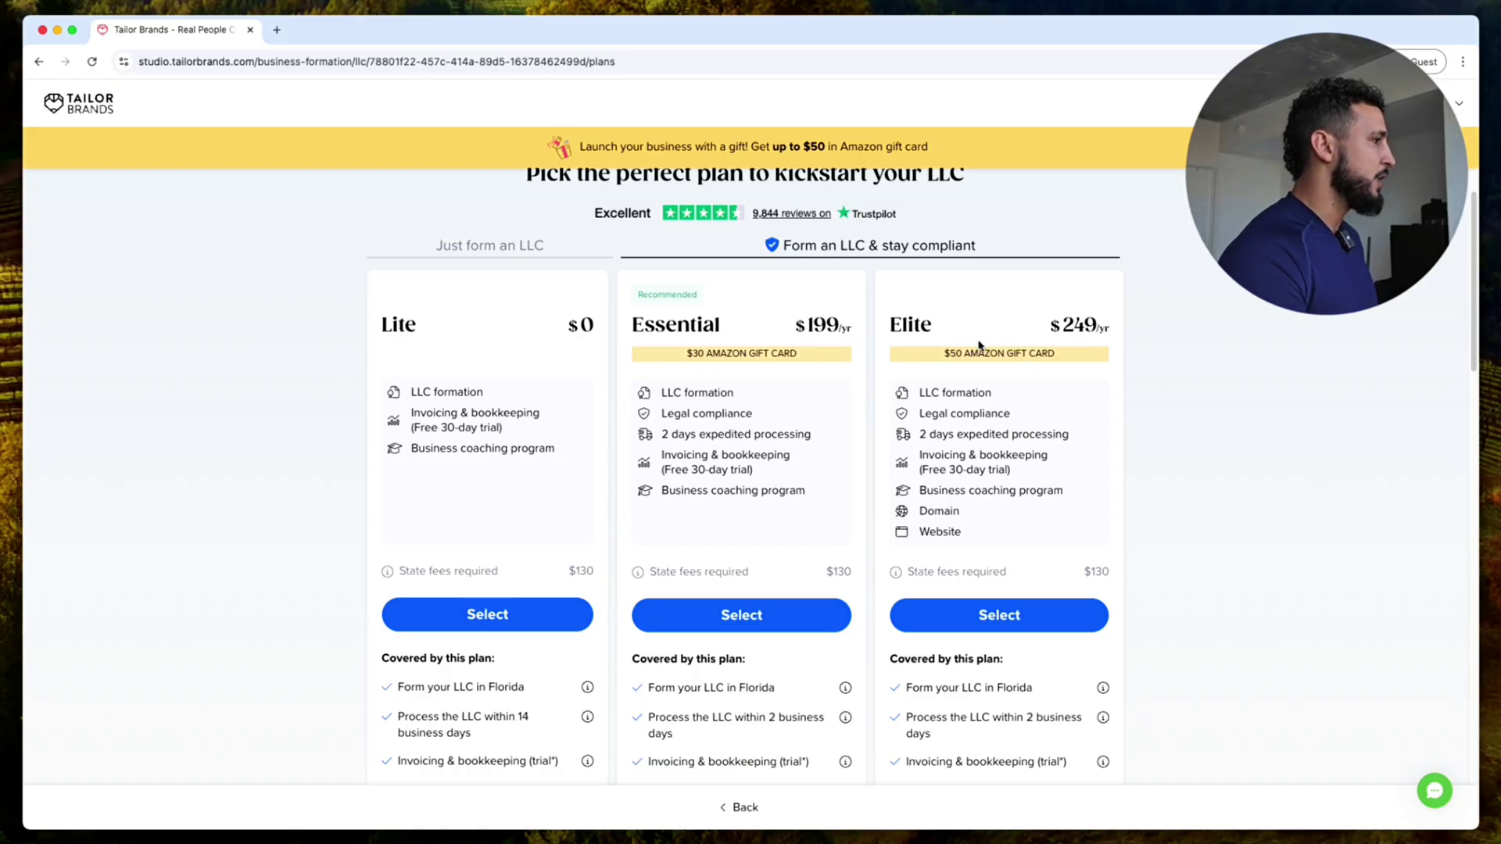
scroll(1032, 345, "down", 2)
scroll(938, 345, "down", 3)
scroll(838, 345, "up", 5)
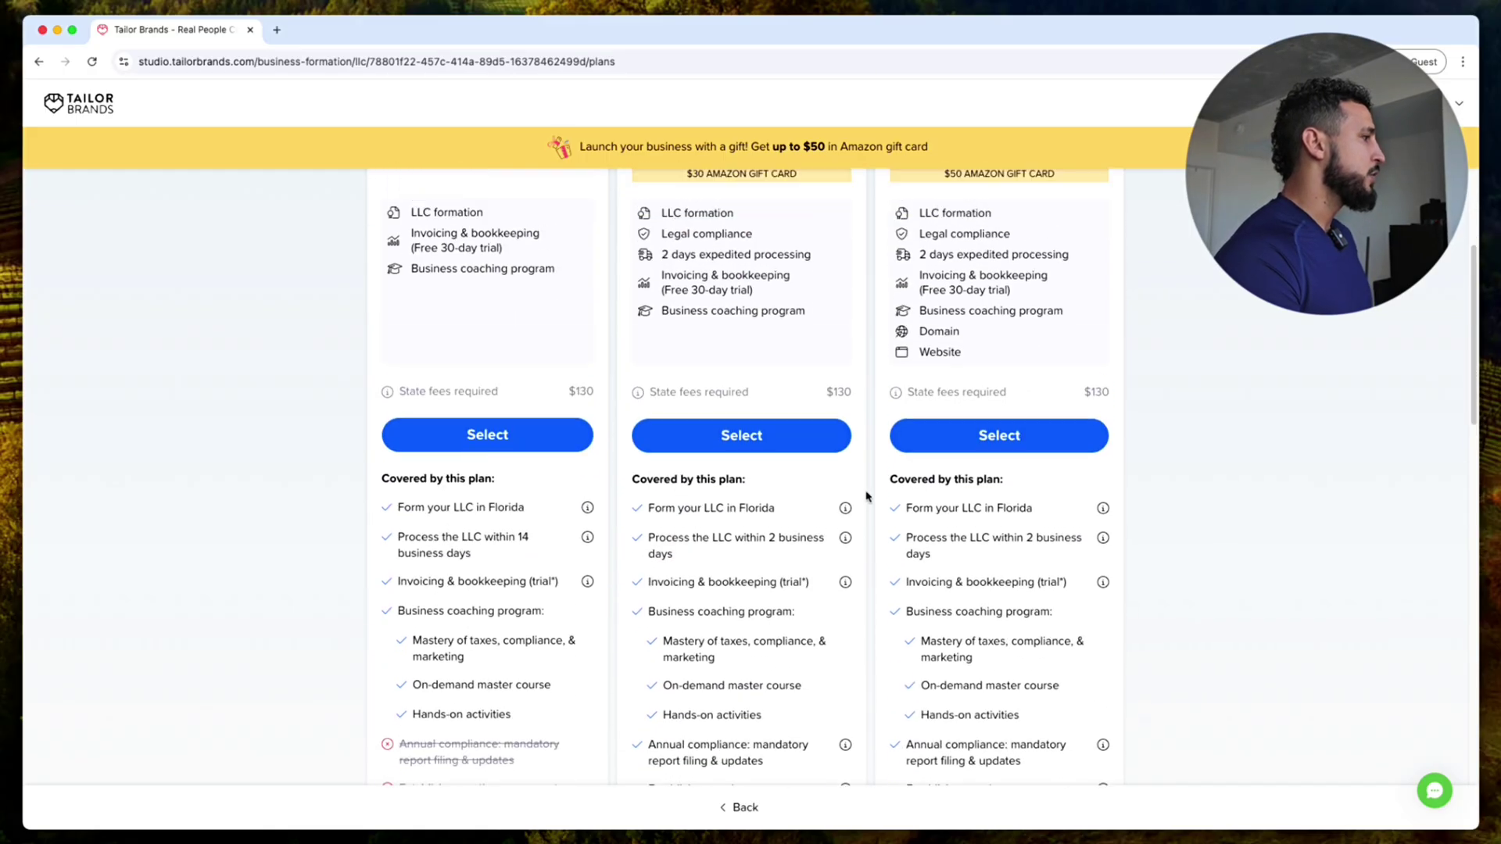
scroll(560, 412, "down", 2)
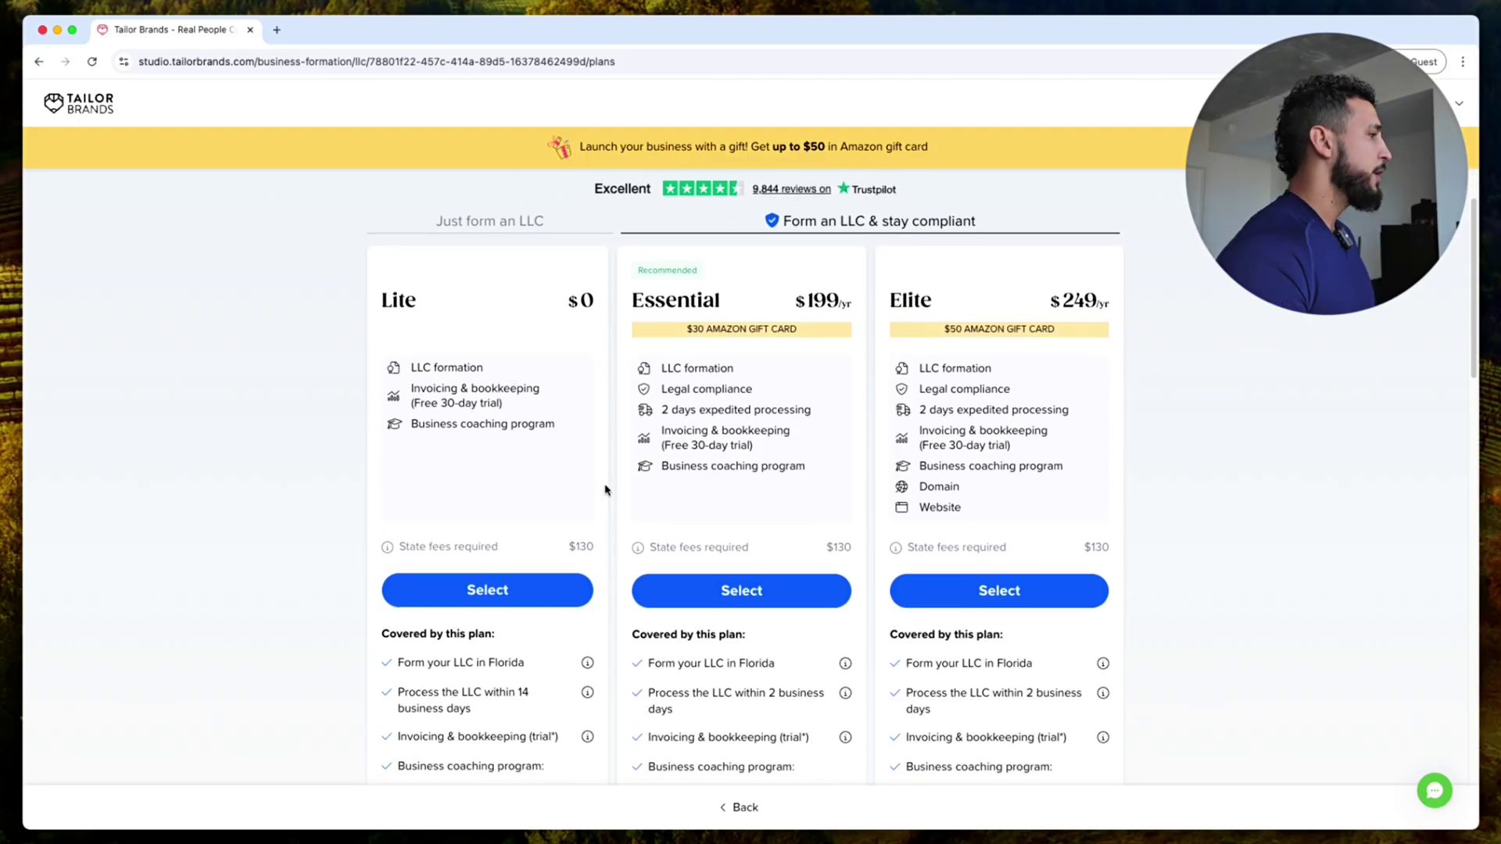
left_click_drag(397, 546, 592, 556)
left_click(588, 549)
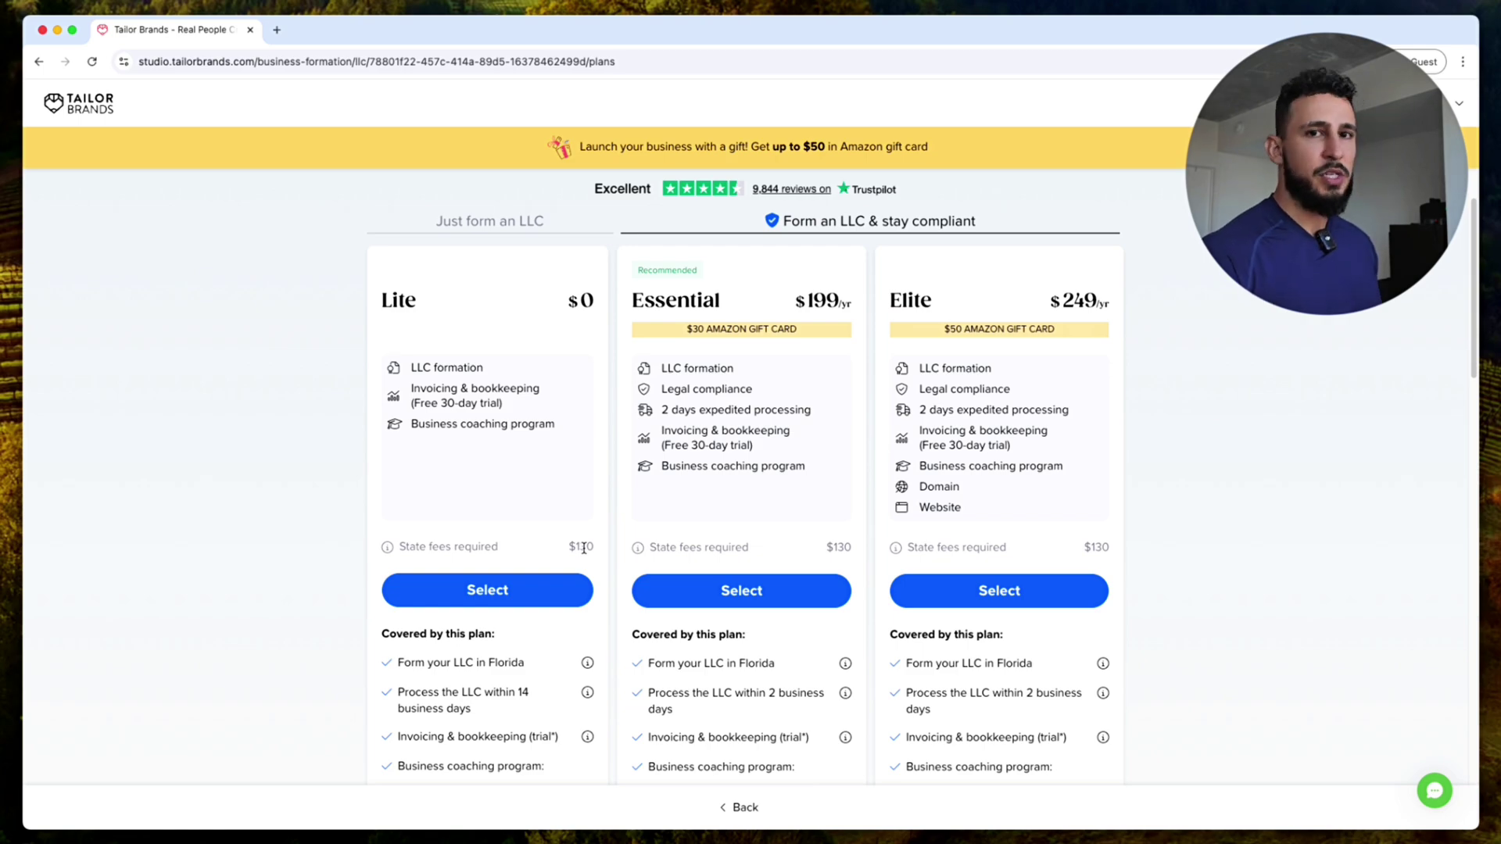
left_click(546, 585)
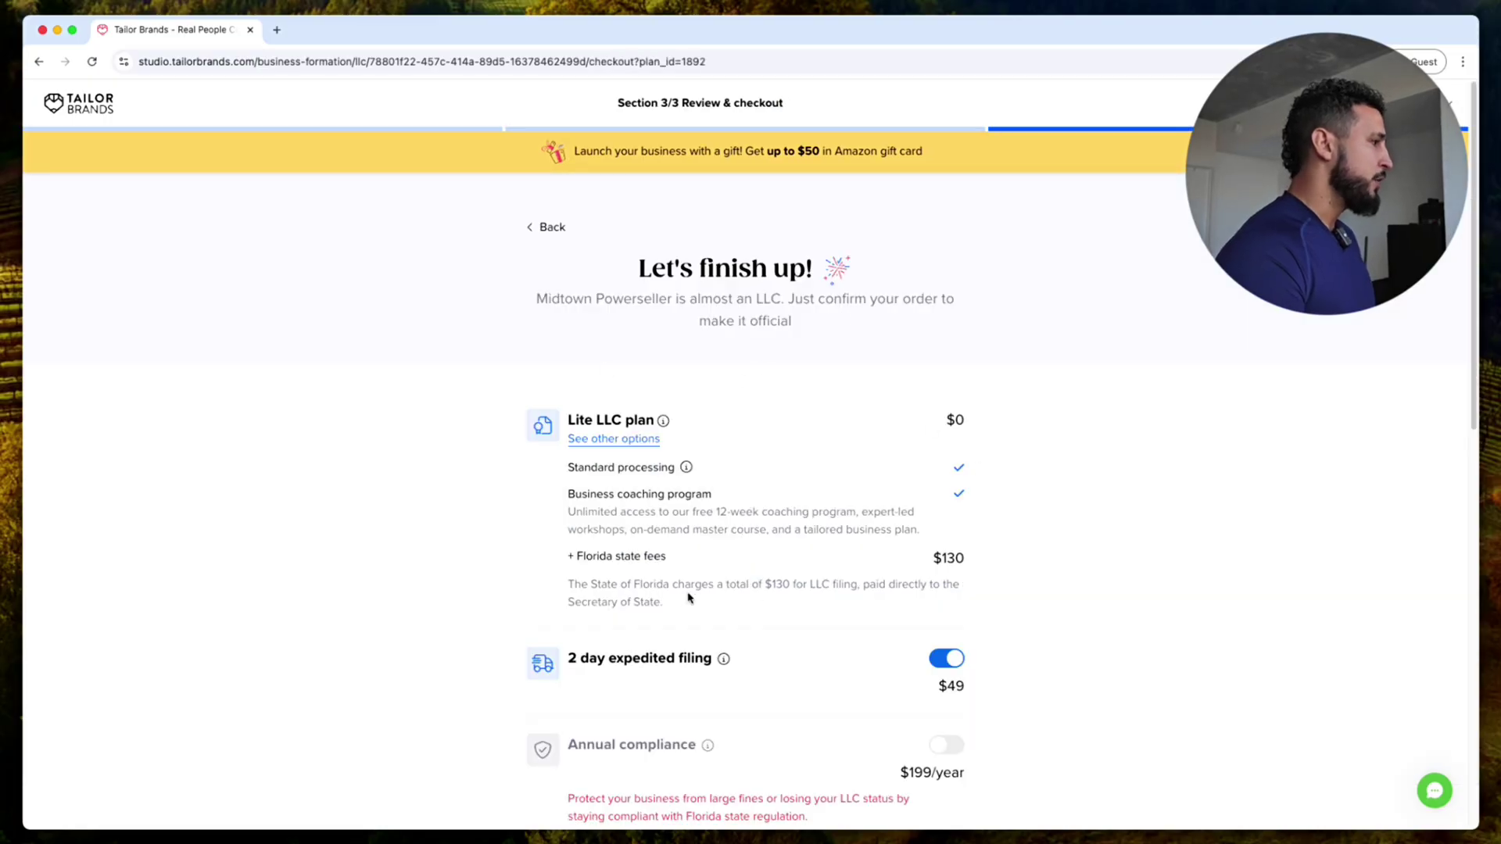
Step: Keep the $49 2-day expedited filing and switch off the $30/month invoicing and bookkeeping add-on
scroll(946, 579, "down", 1)
double_click(951, 623)
left_click_drag(569, 596, 708, 598)
left_click(1108, 573)
scroll(1106, 578, "down", 4)
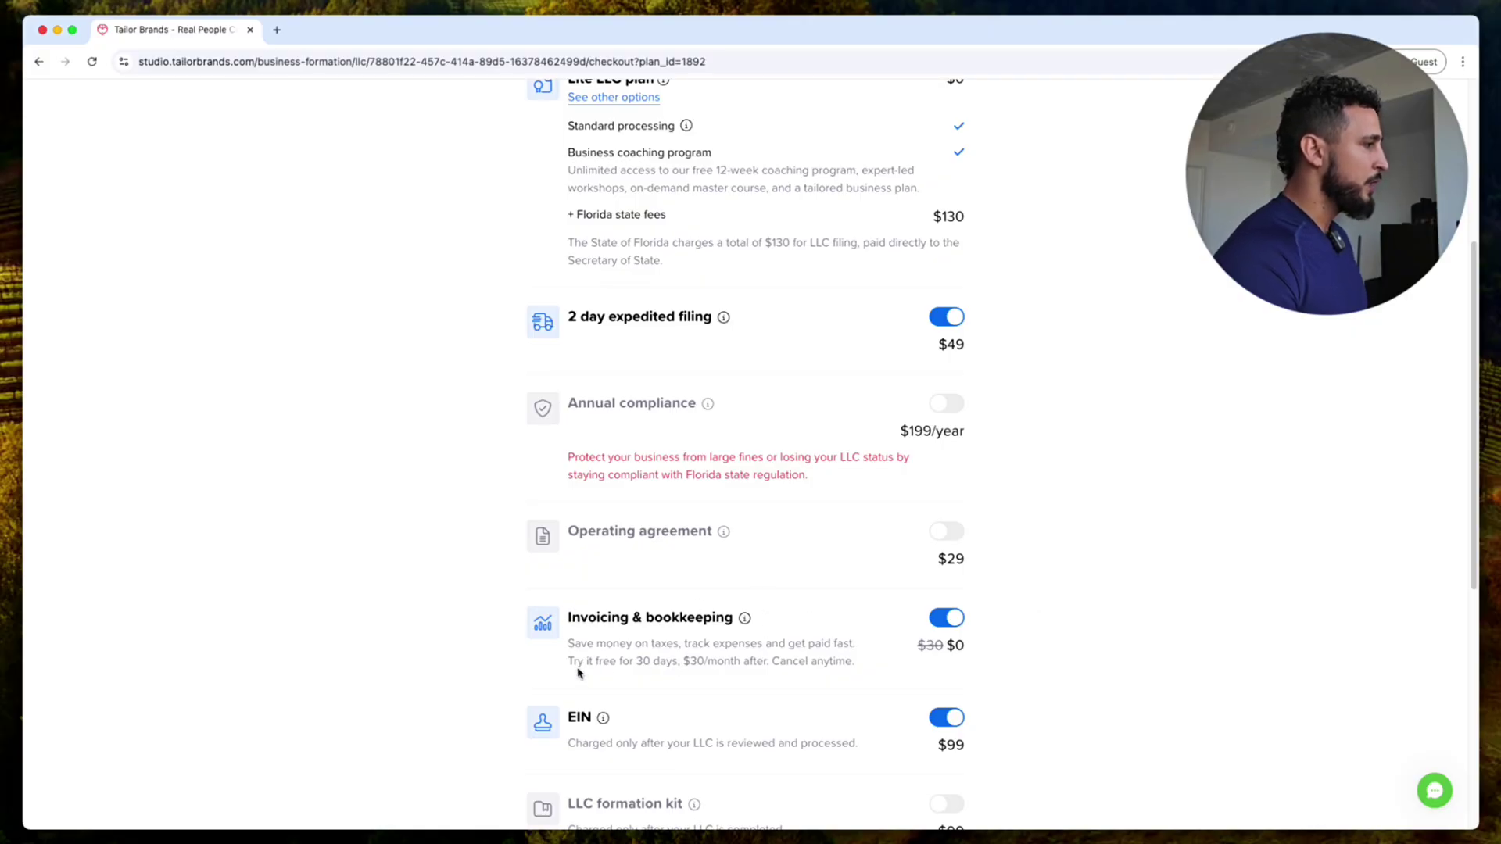
left_click_drag(685, 662, 769, 662)
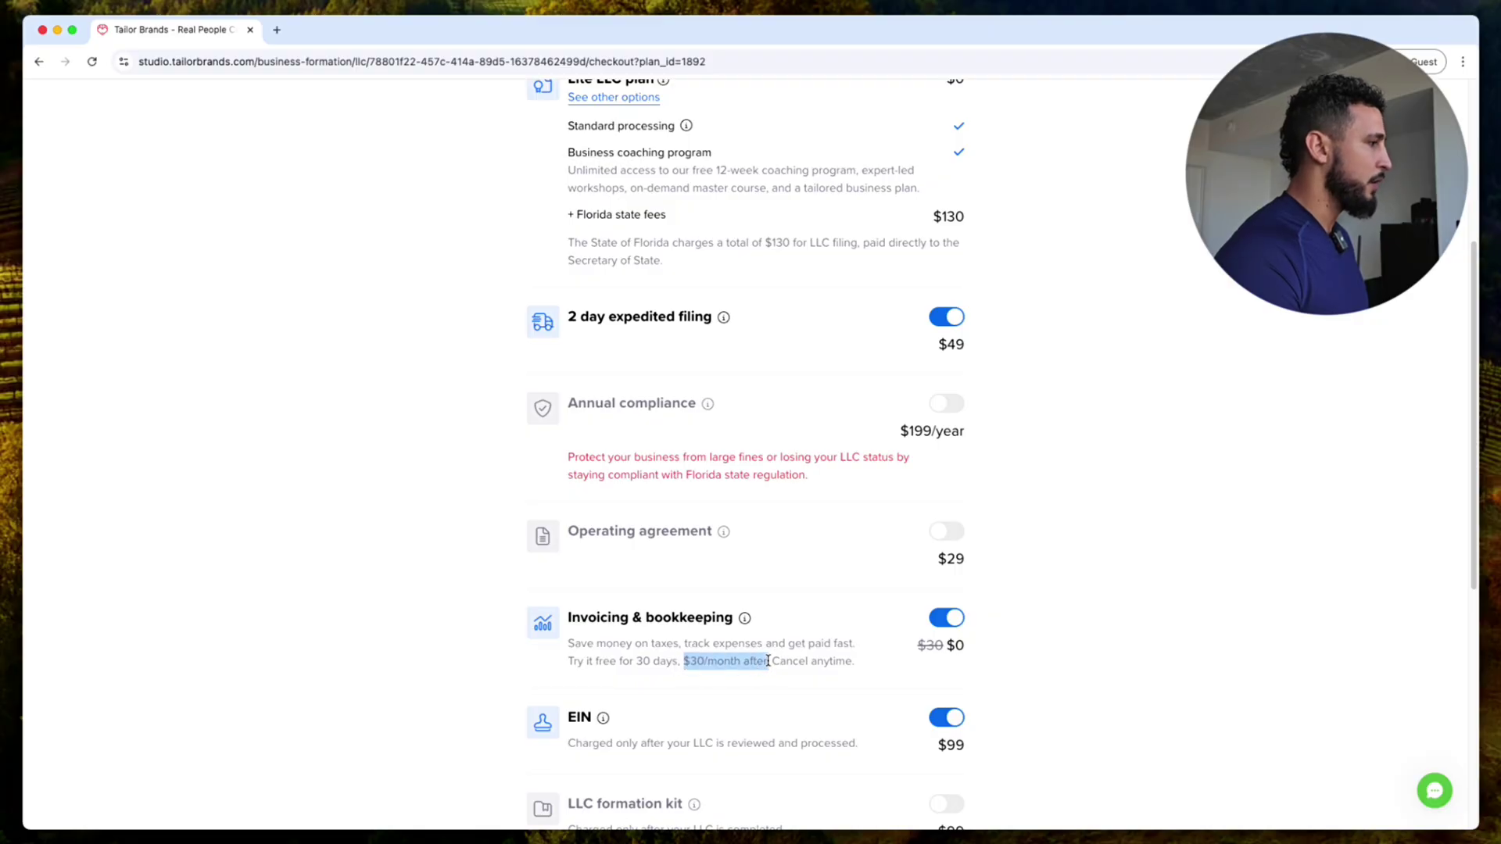
left_click(947, 622)
Step: Continue to payment for the $179 order and choose to pay with a credit card
scroll(696, 606, "down", 1)
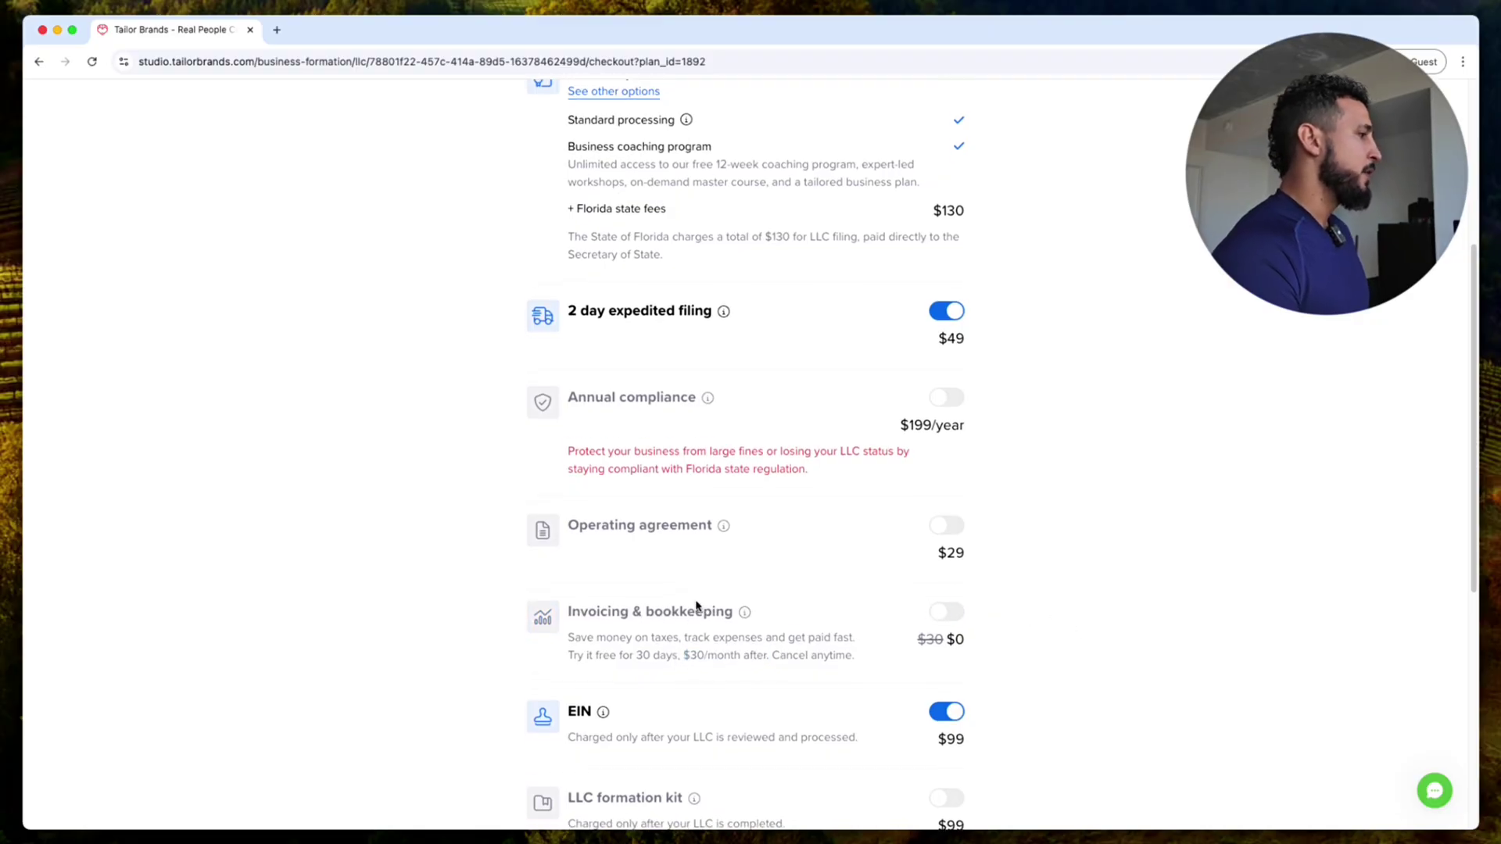
scroll(626, 683, "down", 2)
left_click_drag(577, 660, 847, 659)
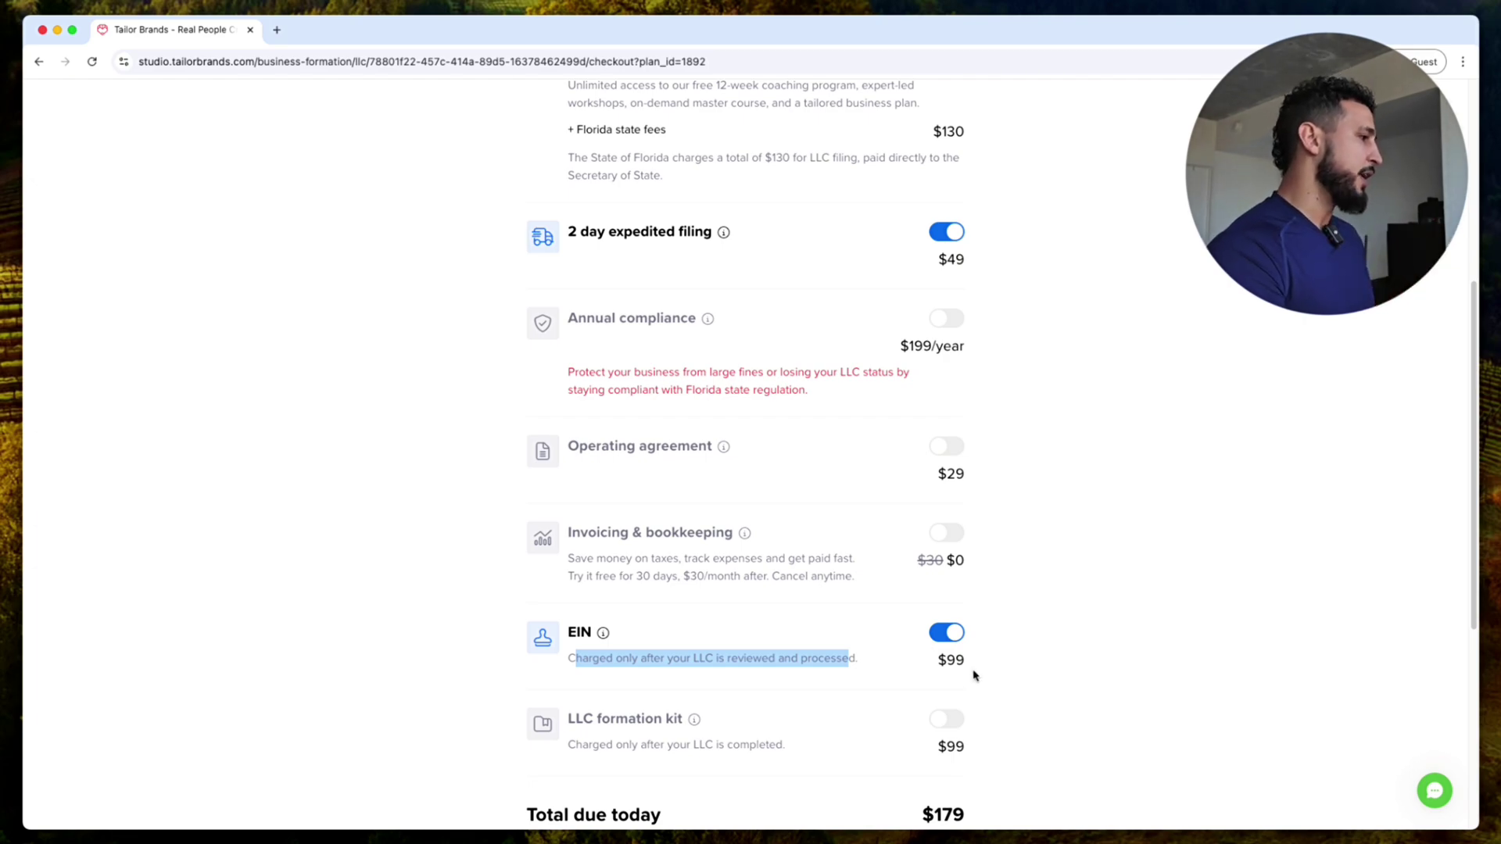
scroll(976, 675, "down", 1)
scroll(970, 693, "down", 3)
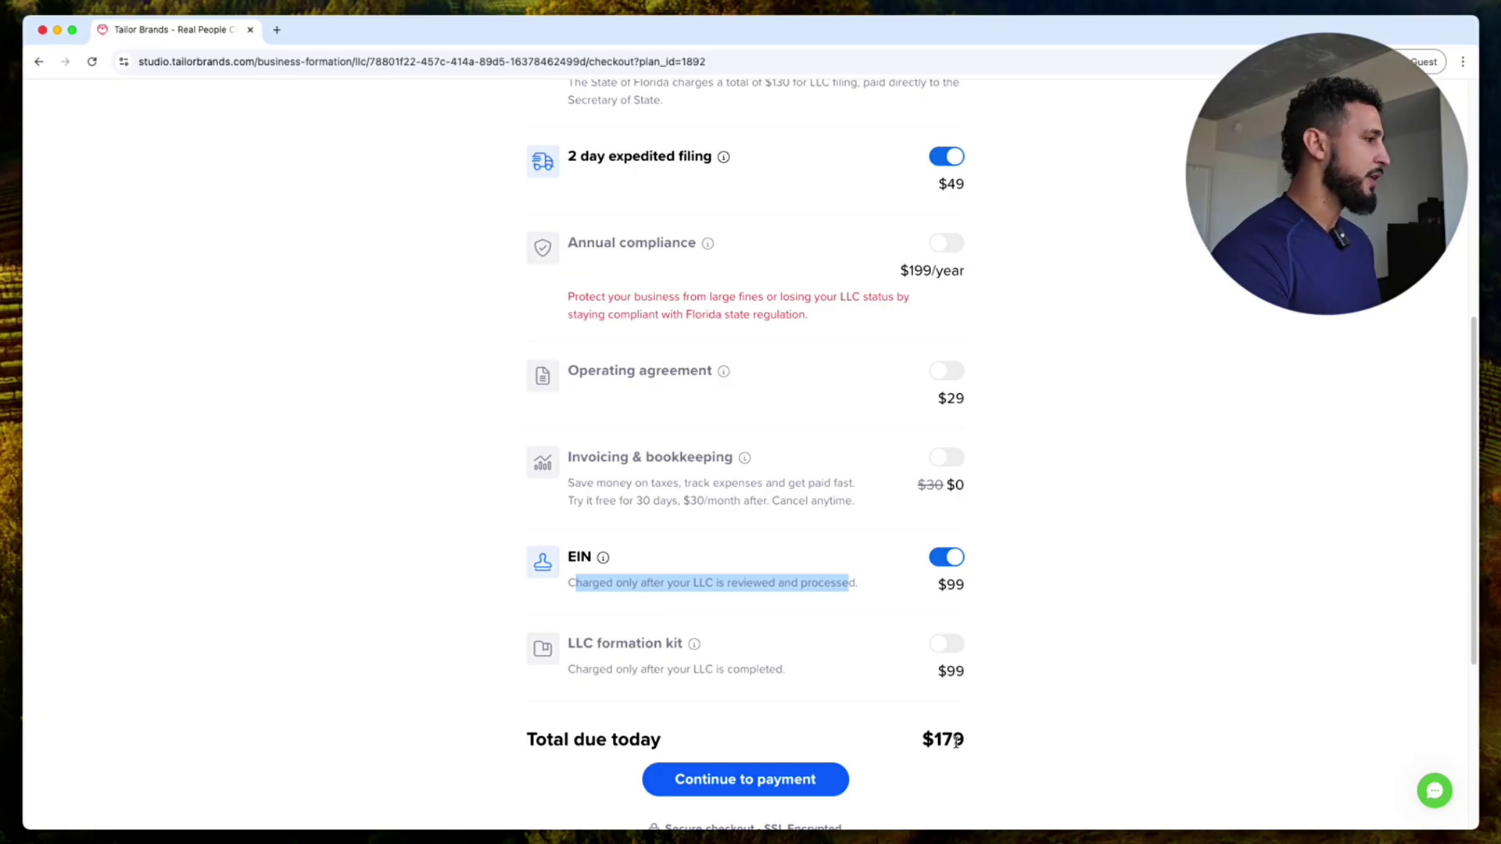
left_click(756, 778)
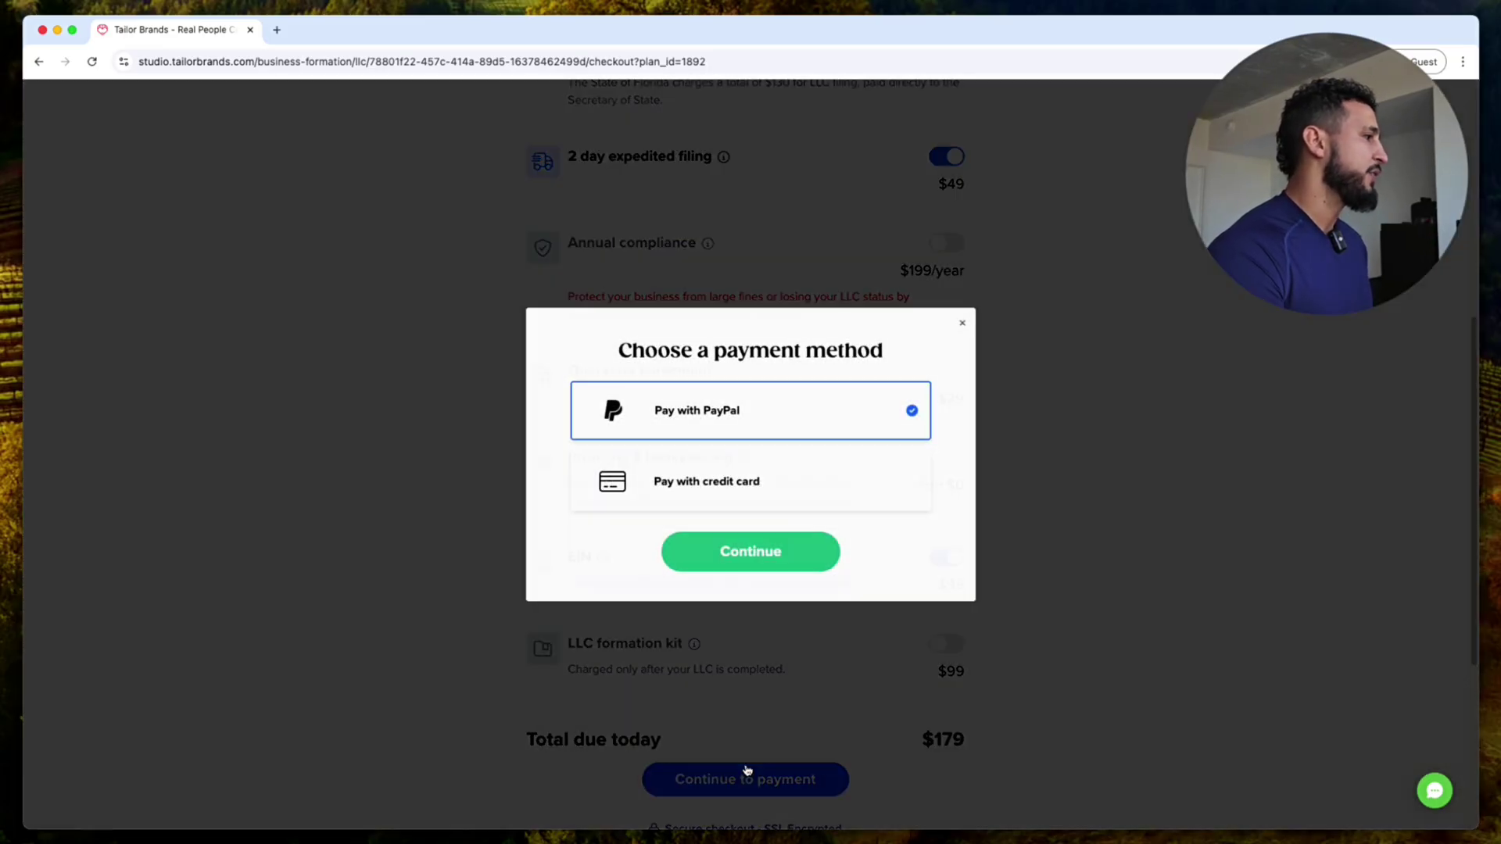
left_click(665, 484)
left_click(751, 552)
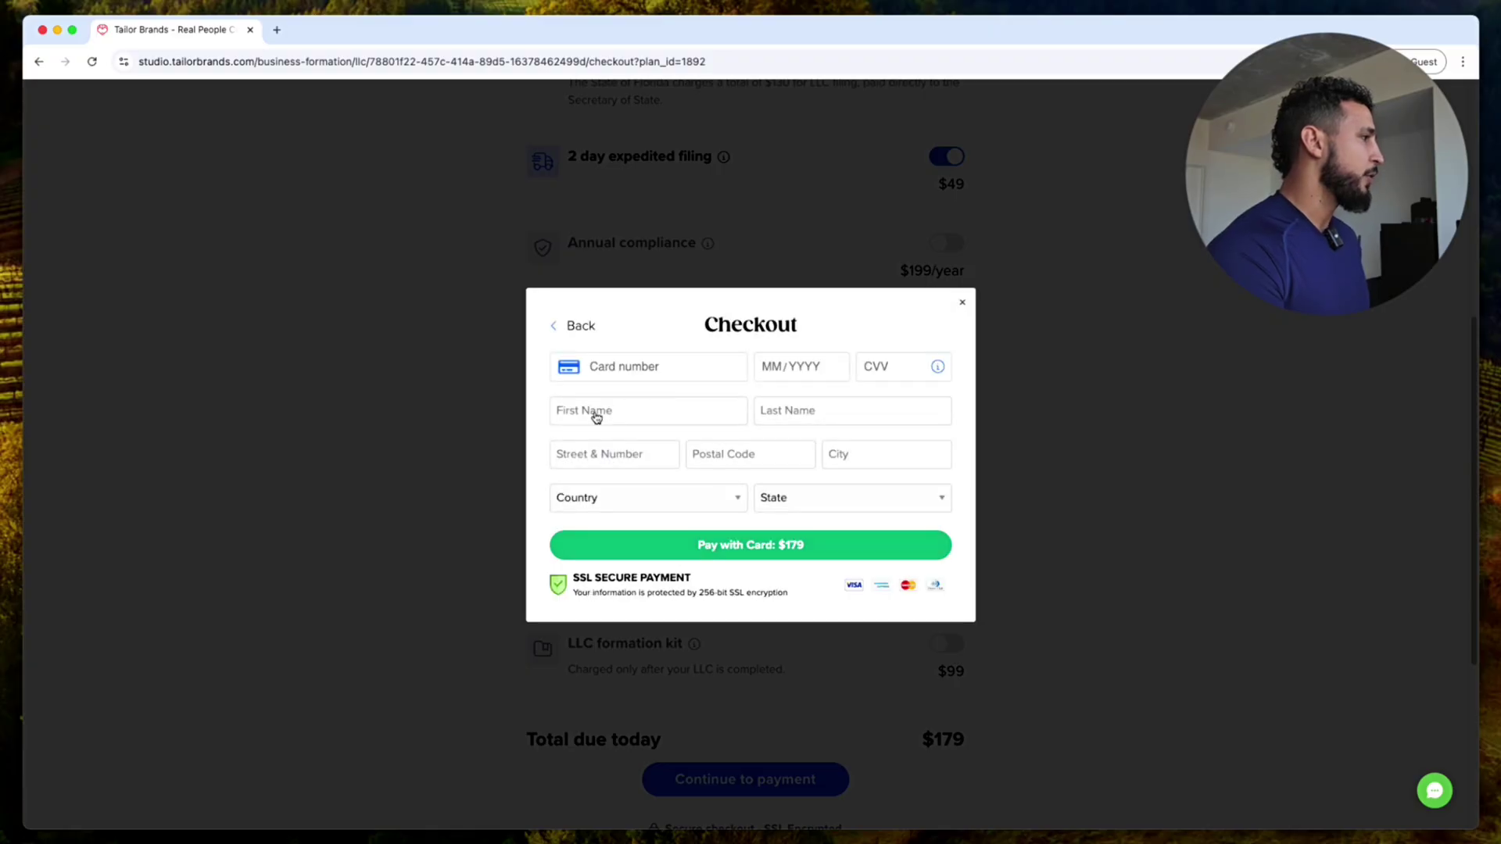